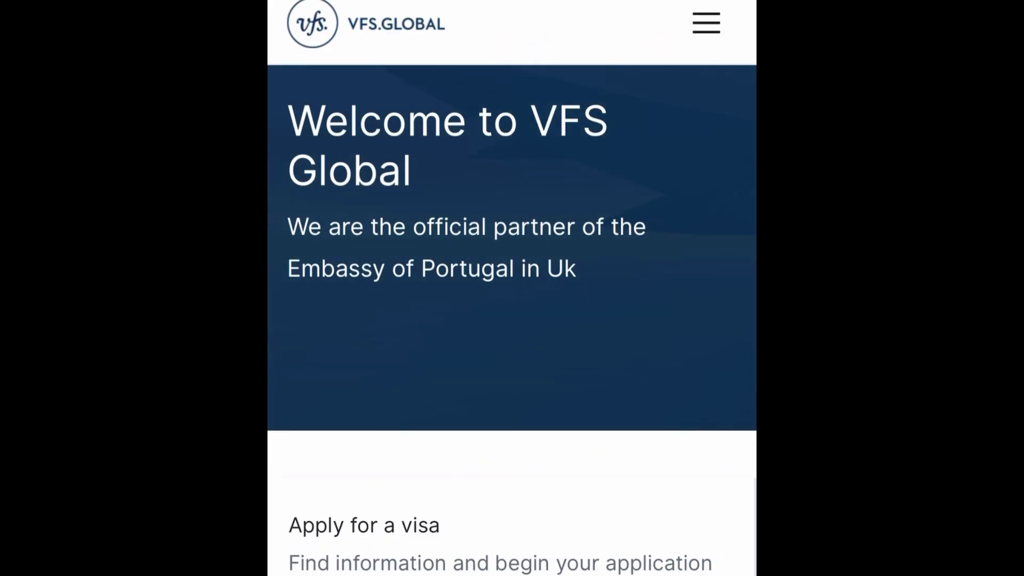
Go from the Portugal booking information to the Book an appointment page and proceed to sign-in.
{"action": "scroll", "coordinate": [513, 320], "scroll_direction": "down", "scroll_amount": 3}
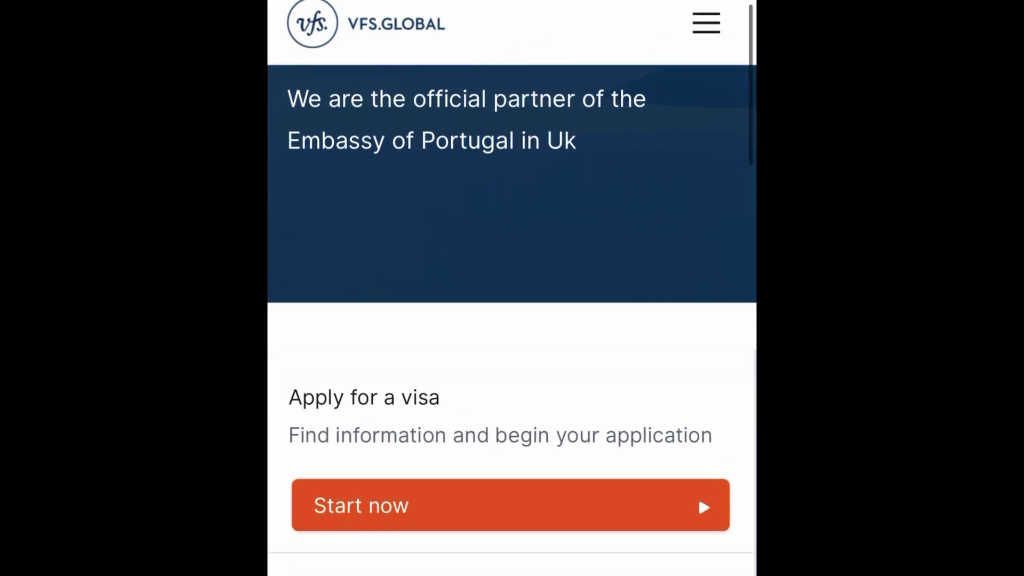
{"action": "scroll", "coordinate": [512, 320], "scroll_direction": "down", "scroll_amount": 2}
{"action": "scroll", "coordinate": [512, 320], "scroll_direction": "down", "scroll_amount": 3}
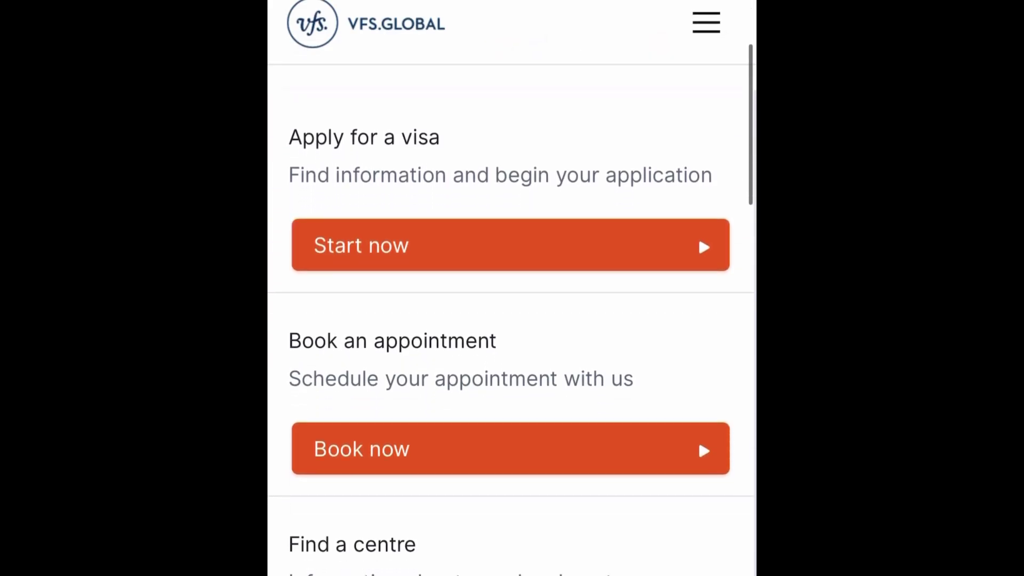
{"action": "scroll", "coordinate": [512, 321], "scroll_direction": "down", "scroll_amount": 1}
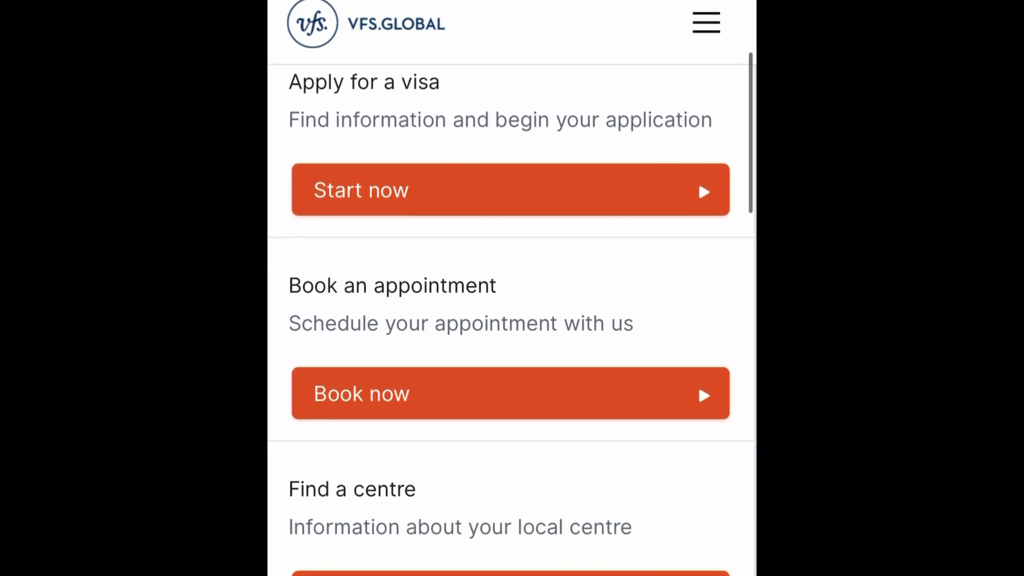
{"action": "left_click", "coordinate": [510, 388]}
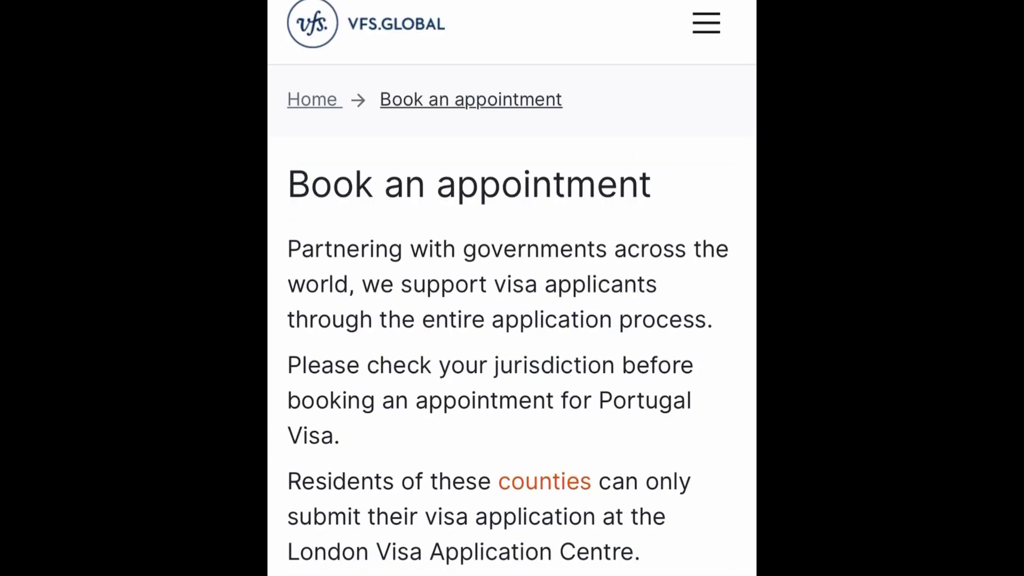
{"action": "scroll", "coordinate": [512, 320], "scroll_direction": "down", "scroll_amount": 8}
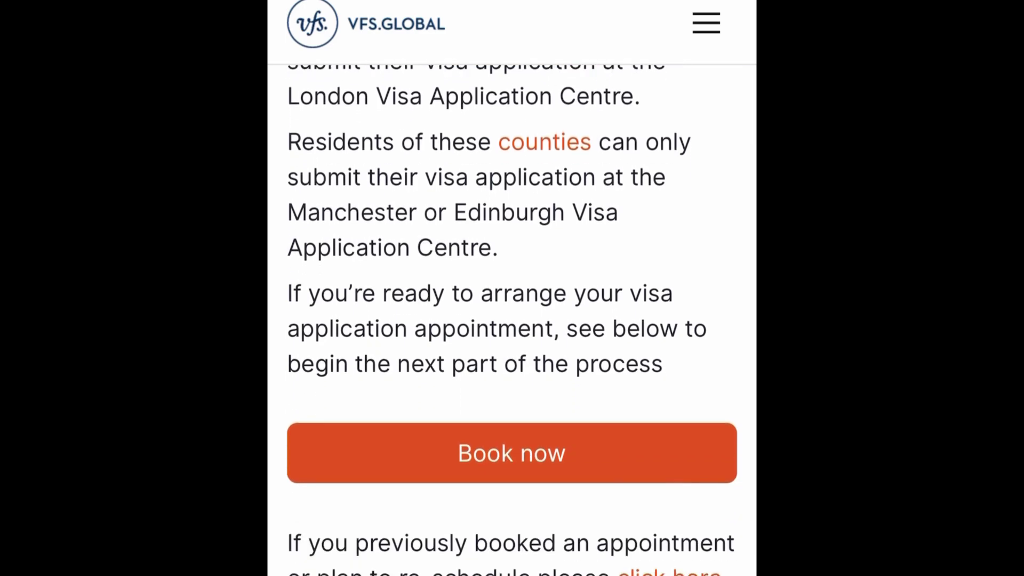
{"action": "left_click", "coordinate": [511, 454]}
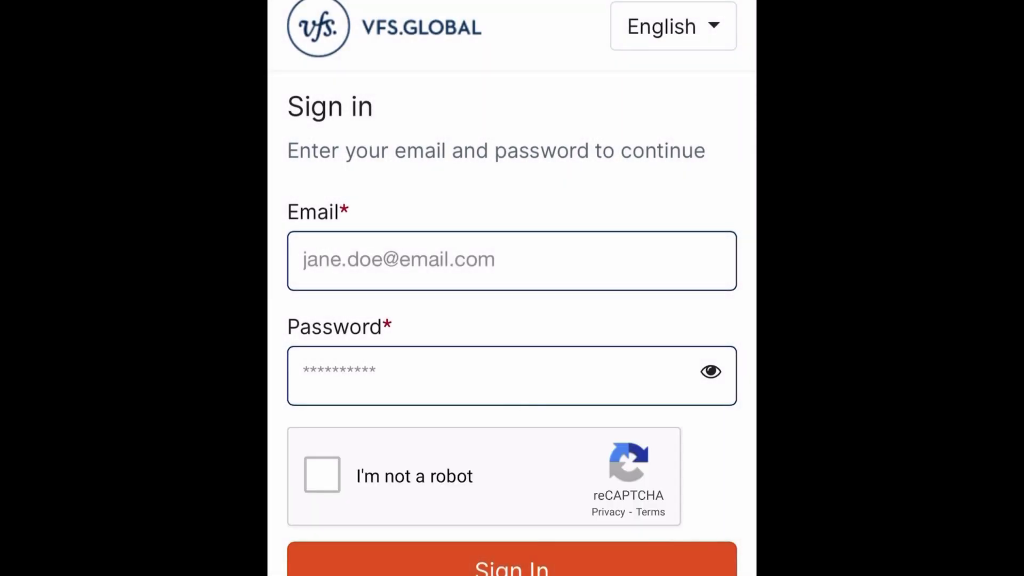
Sign in with the account e-mail, password and reCAPTCHA check.
{"action": "left_click", "coordinate": [305, 259]}
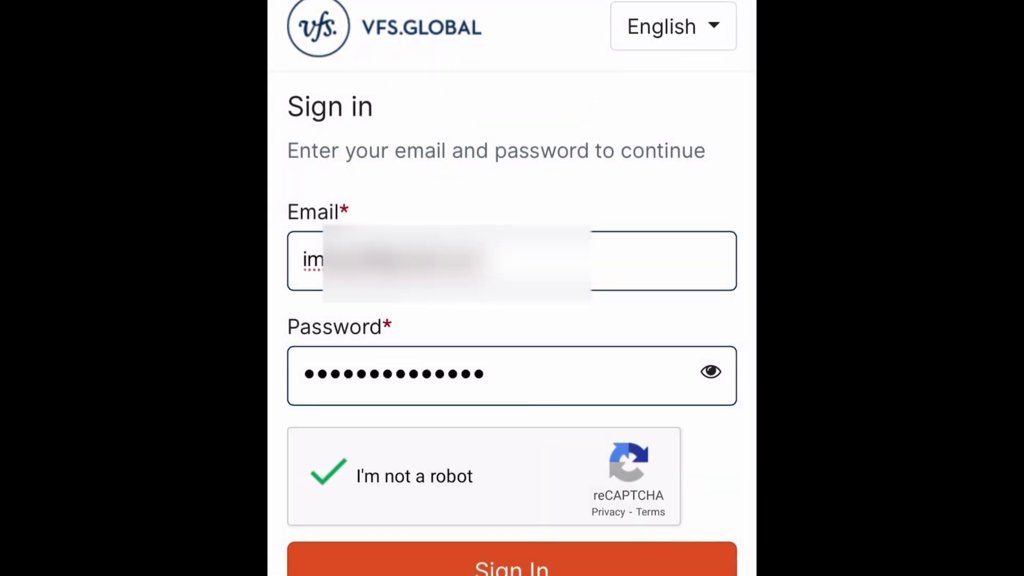
{"action": "left_click", "coordinate": [512, 560]}
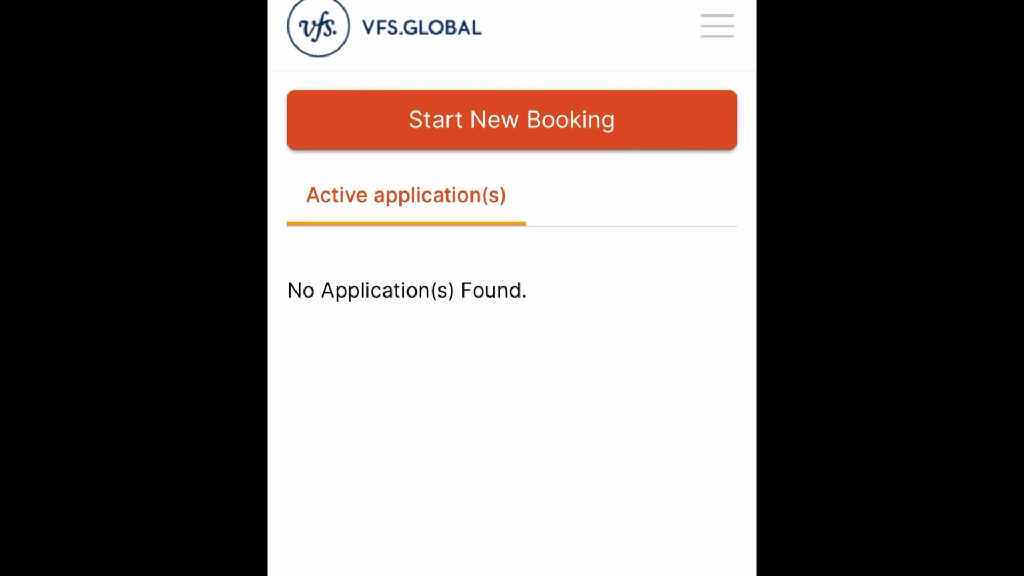
Start a new booking for the London centre, GENERAL category and Tourist visa sub-category.
{"action": "left_click", "coordinate": [512, 120]}
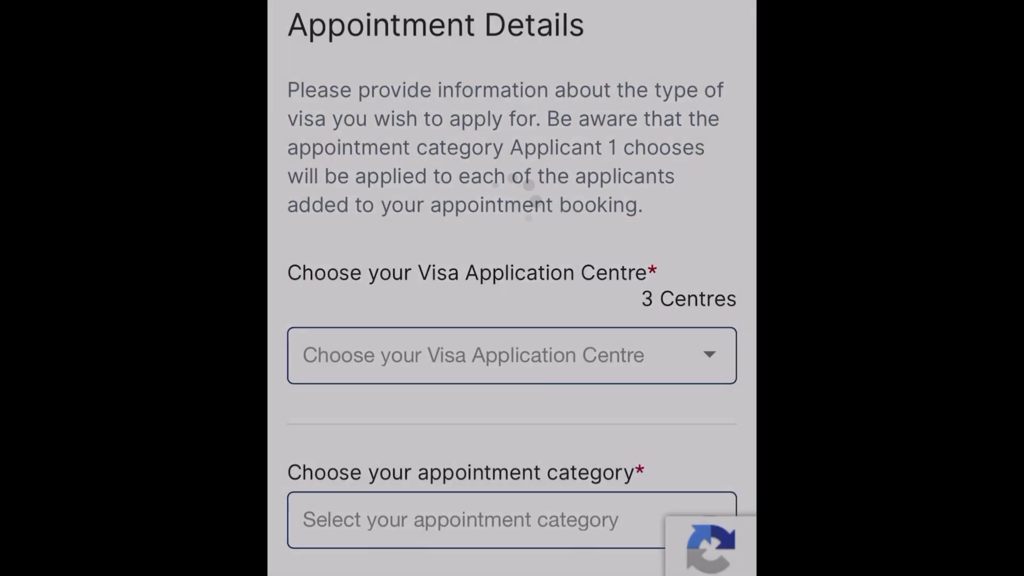
{"action": "left_click", "coordinate": [512, 355]}
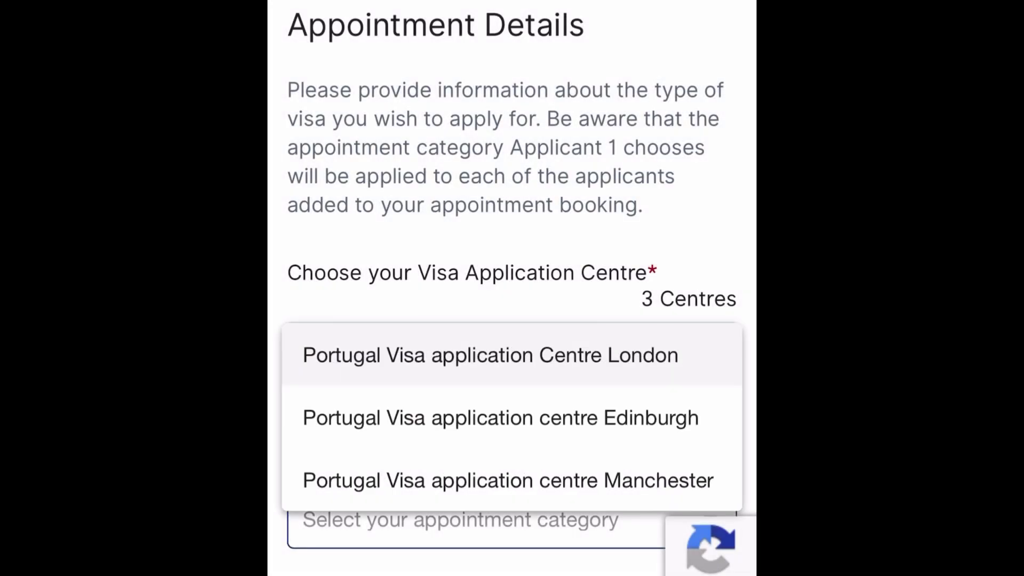
{"action": "left_click", "coordinate": [489, 355]}
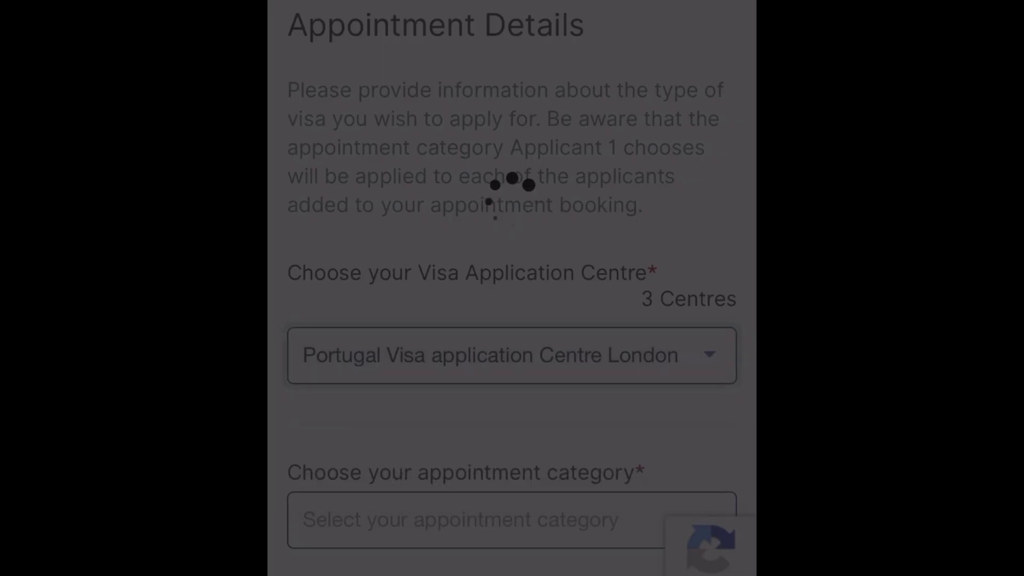
{"action": "scroll", "coordinate": [512, 288], "scroll_direction": "down", "scroll_amount": 4}
{"action": "left_click", "coordinate": [513, 288]}
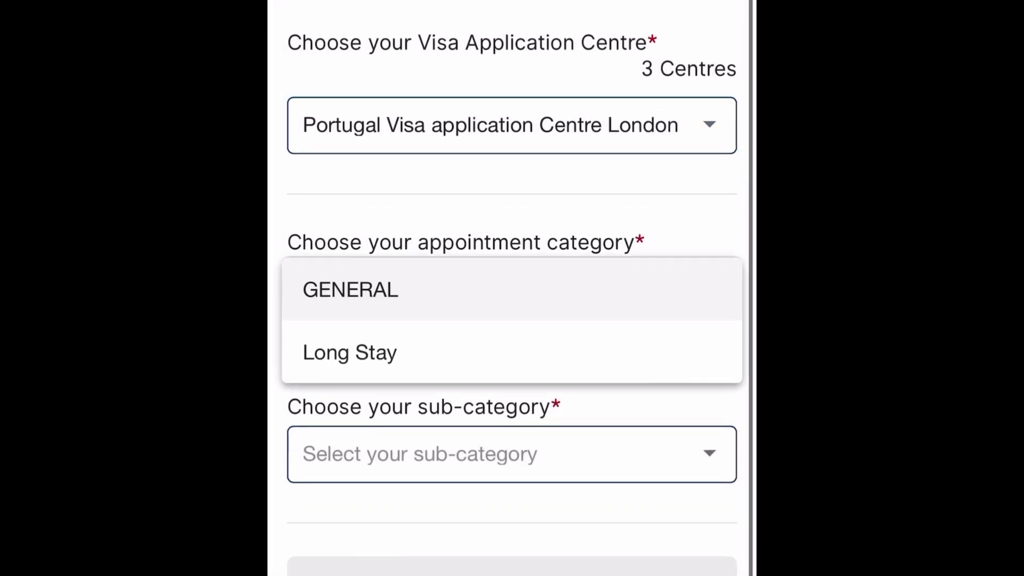
{"action": "left_click", "coordinate": [362, 288]}
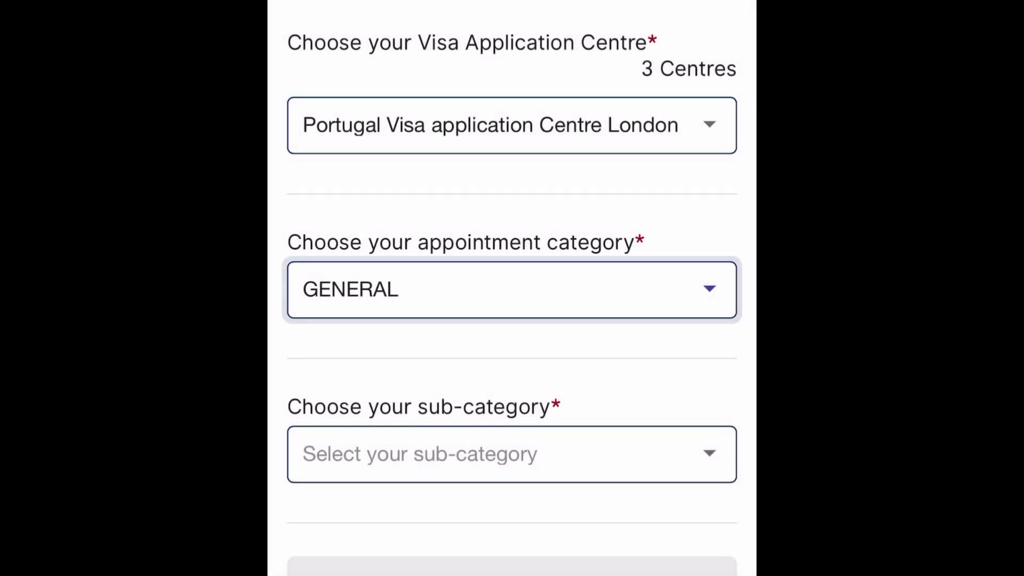
{"action": "left_click", "coordinate": [512, 453]}
{"action": "left_click", "coordinate": [354, 570]}
{"action": "scroll", "coordinate": [513, 288], "scroll_direction": "down", "scroll_amount": 5}
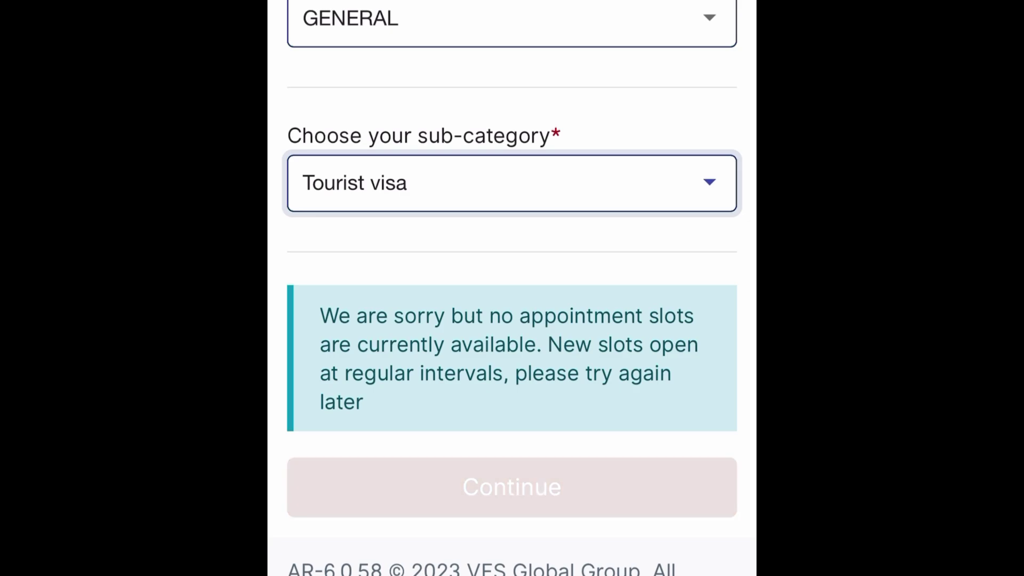
Try the Manchester centre with the GENERAL category to check for available slots.
{"action": "scroll", "coordinate": [511, 287], "scroll_direction": "up", "scroll_amount": 10}
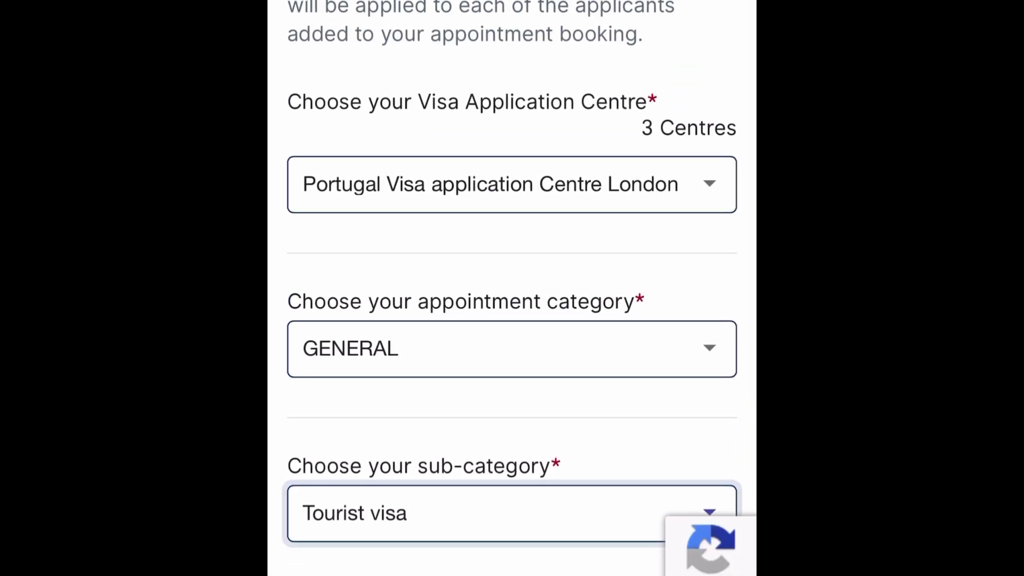
{"action": "left_click", "coordinate": [490, 184]}
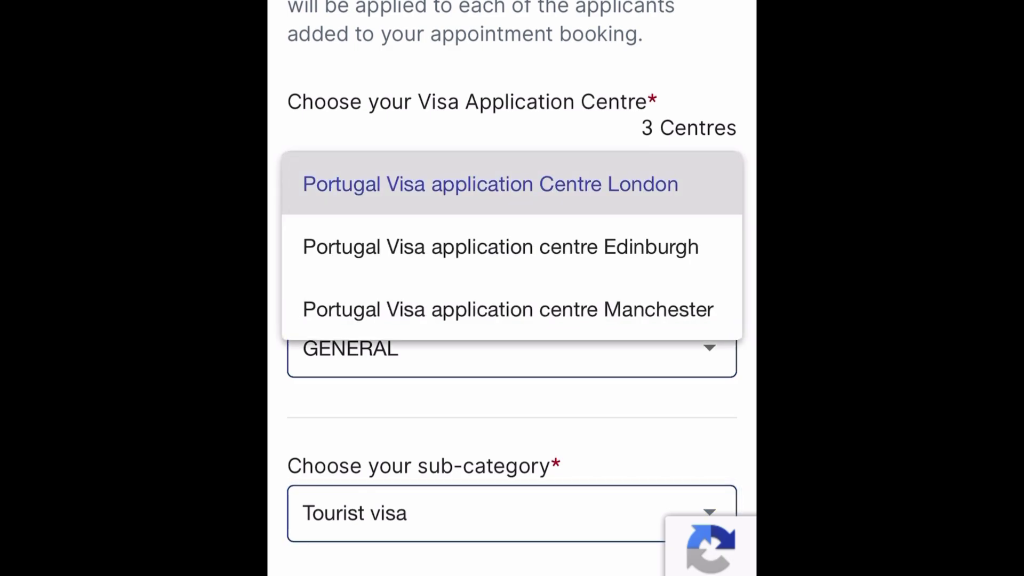
{"action": "left_click", "coordinate": [508, 309]}
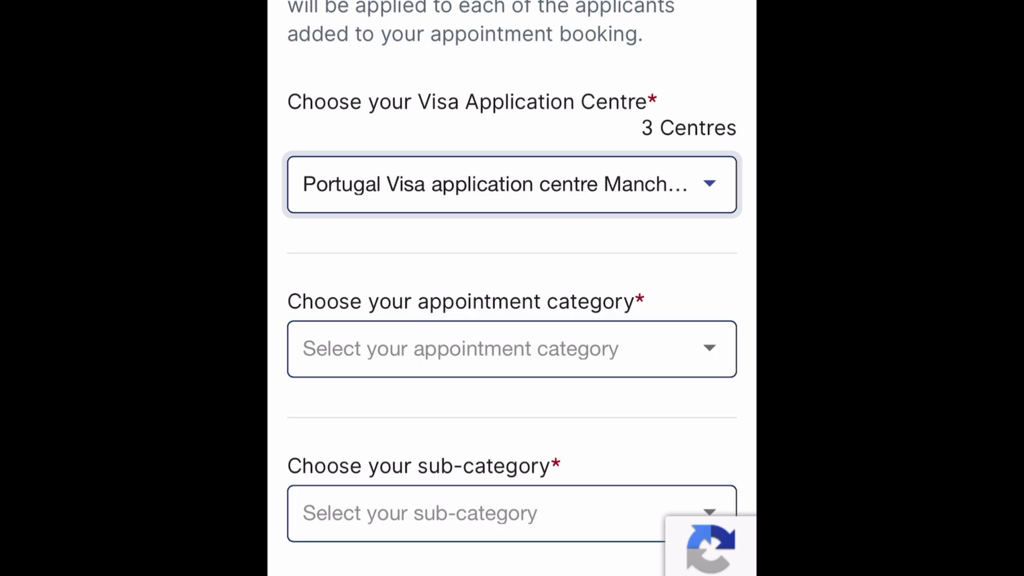
{"action": "left_click", "coordinate": [512, 349]}
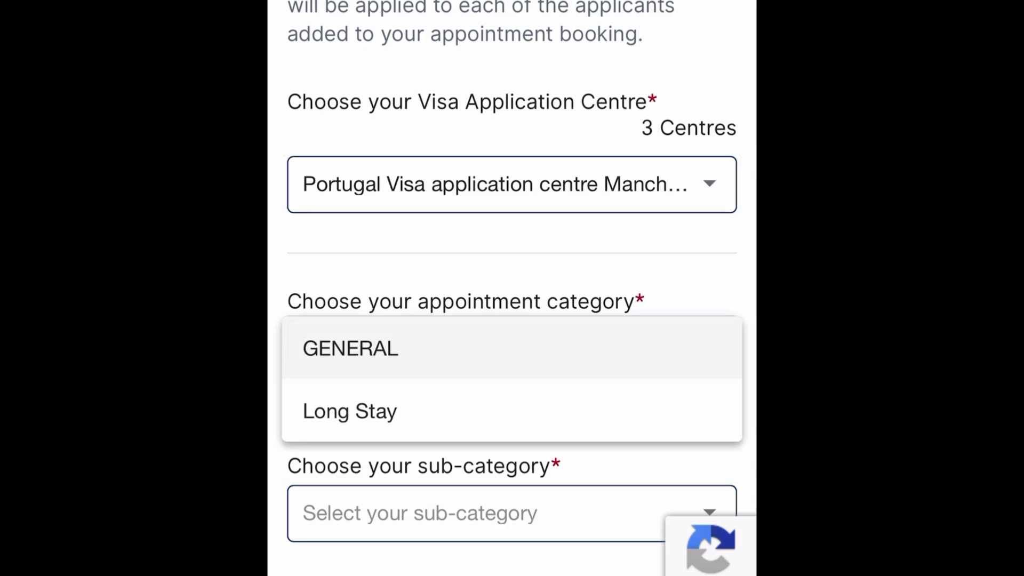
{"action": "left_click", "coordinate": [350, 348]}
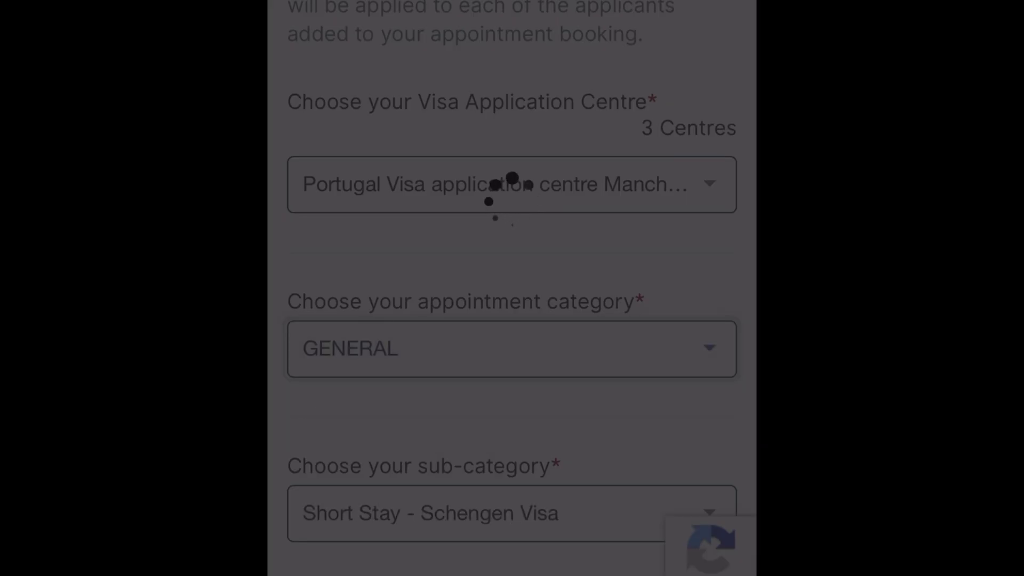
{"action": "scroll", "coordinate": [512, 288], "scroll_direction": "down", "scroll_amount": 5}
{"action": "scroll", "coordinate": [512, 288], "scroll_direction": "up", "scroll_amount": 5}
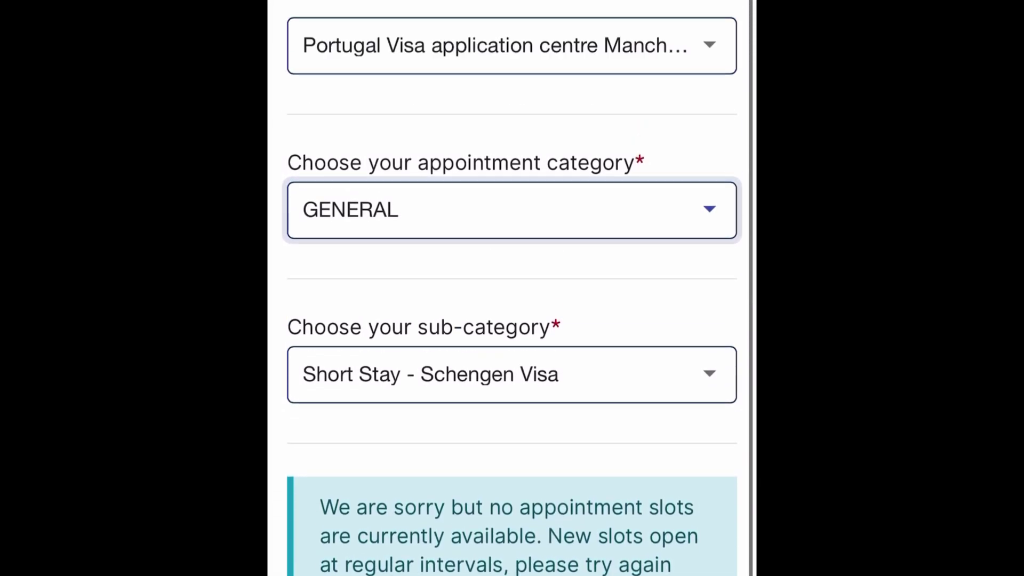
Switch to the Edinburgh centre with GENERAL category and Tourist visa sub-category.
{"action": "left_click", "coordinate": [512, 196]}
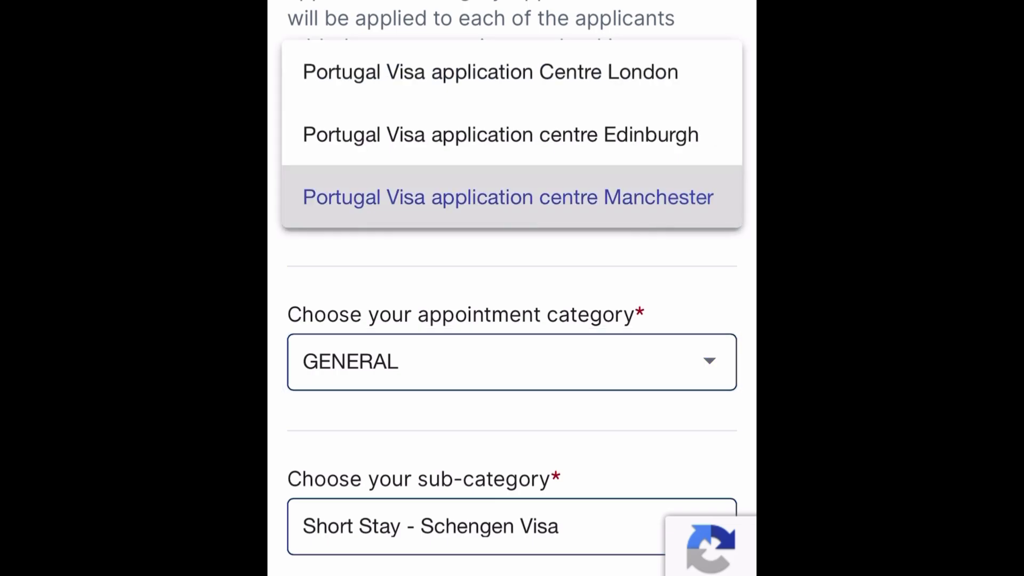
{"action": "left_click", "coordinate": [500, 134]}
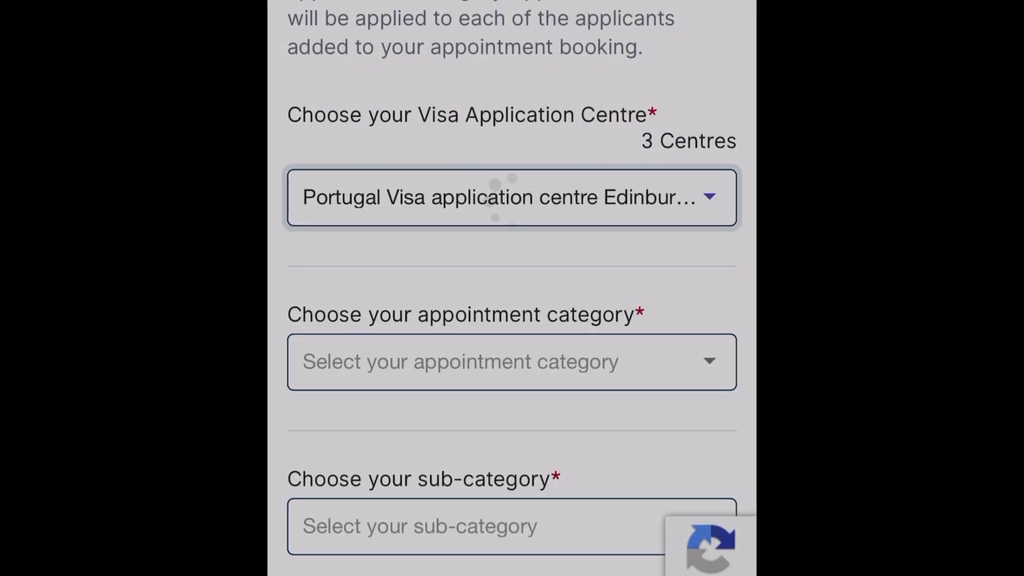
{"action": "left_click", "coordinate": [512, 362]}
{"action": "left_click", "coordinate": [373, 360]}
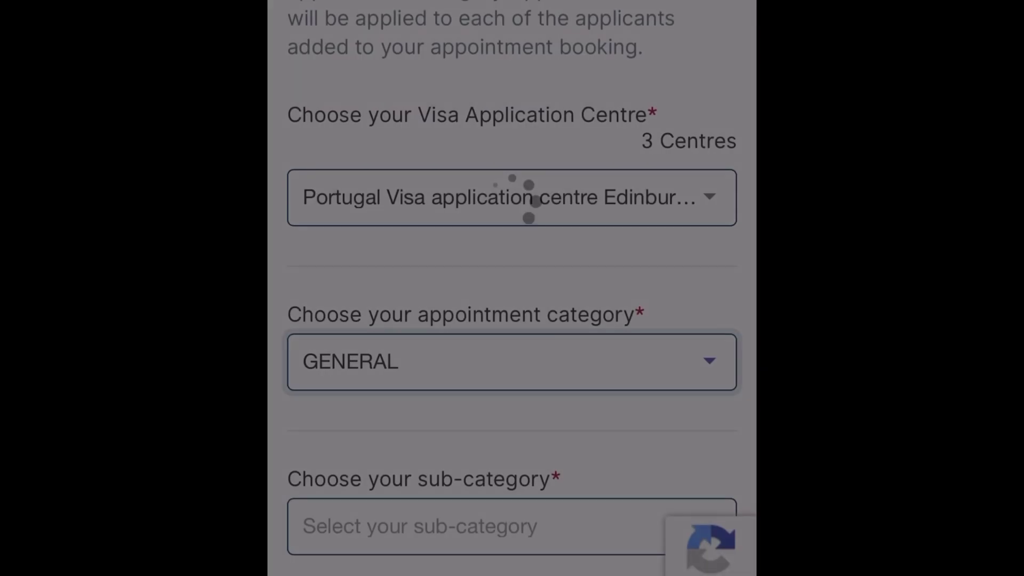
{"action": "scroll", "coordinate": [512, 289], "scroll_direction": "down", "scroll_amount": 3}
{"action": "left_click", "coordinate": [480, 371]}
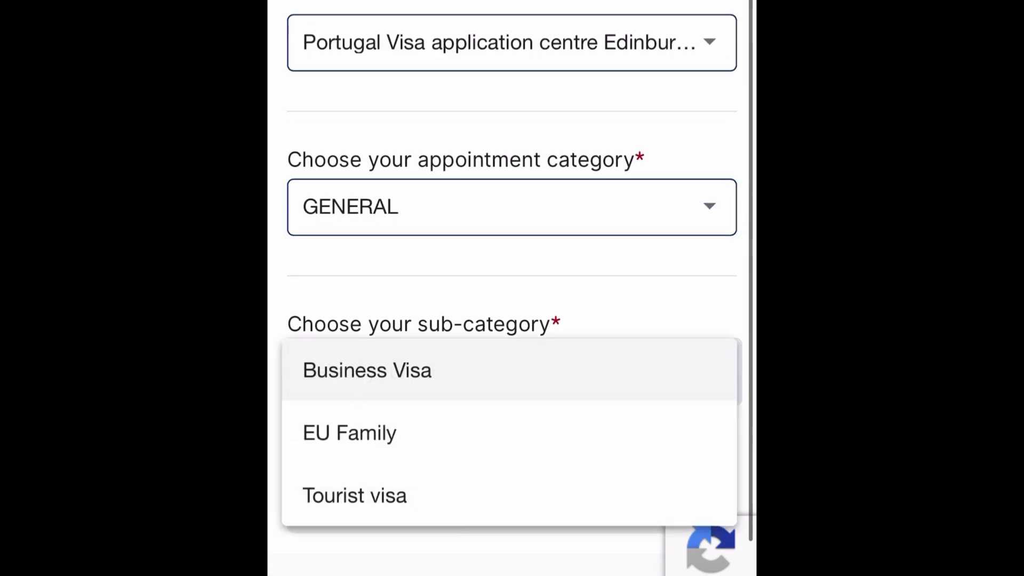
{"action": "left_click", "coordinate": [354, 496]}
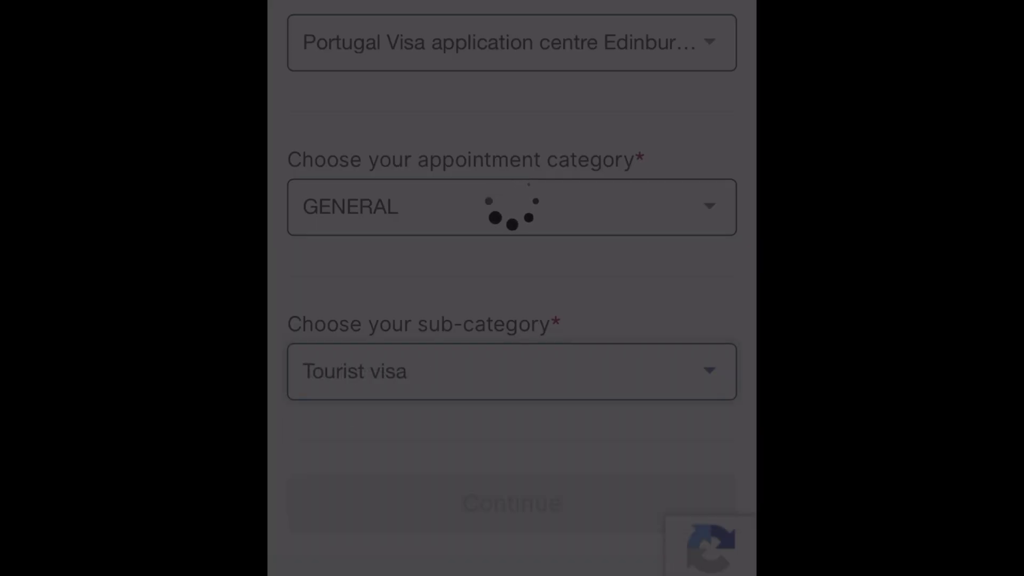
Enter the applicant's first and last name and set gender to Female.
{"action": "scroll", "coordinate": [512, 289], "scroll_direction": "down", "scroll_amount": 4}
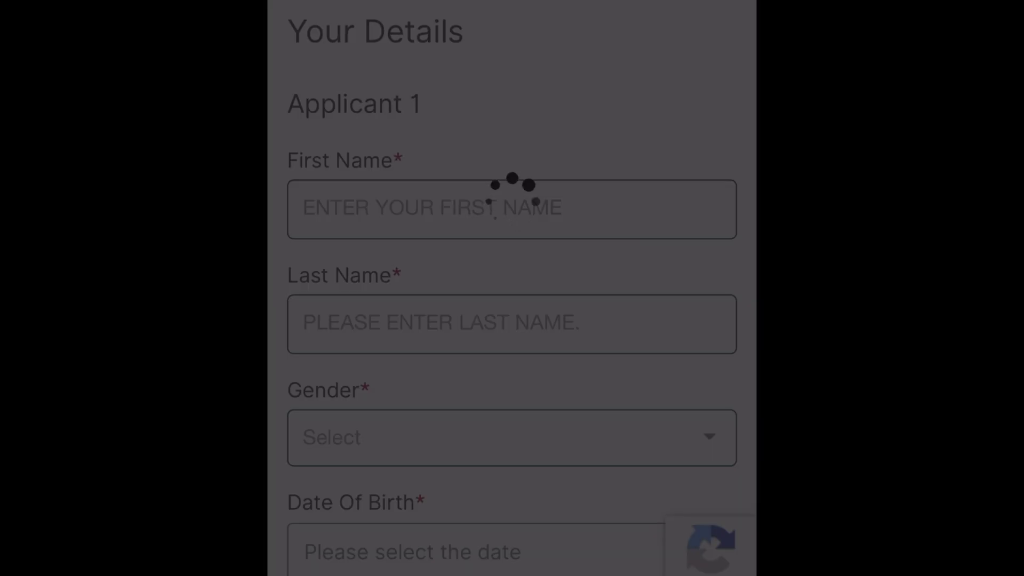
{"action": "scroll", "coordinate": [512, 288], "scroll_direction": "down", "scroll_amount": 3}
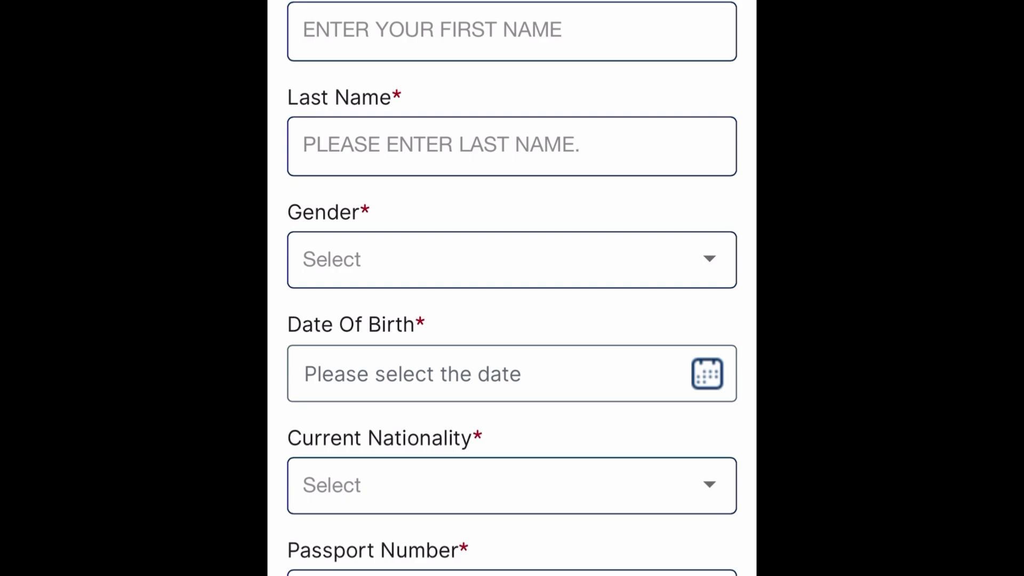
{"action": "scroll", "coordinate": [511, 288], "scroll_direction": "down", "scroll_amount": 3}
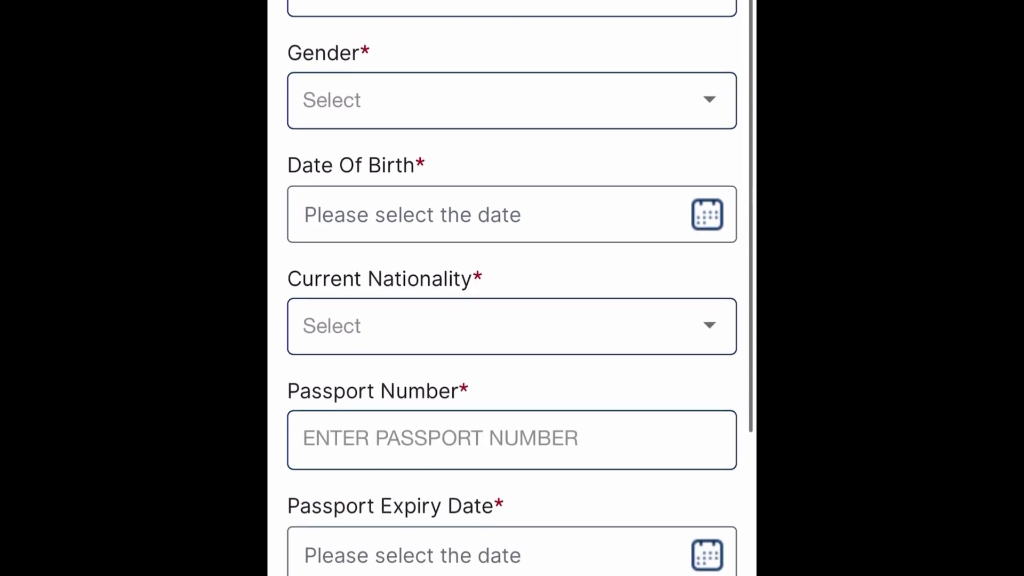
{"action": "scroll", "coordinate": [511, 289], "scroll_direction": "up", "scroll_amount": 3}
{"action": "left_click", "coordinate": [426, 50]}
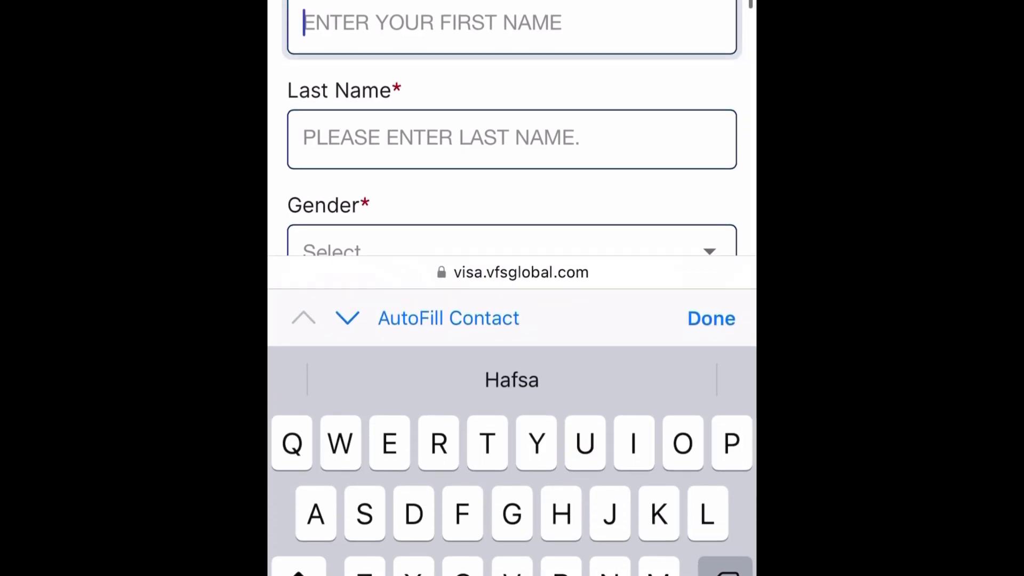
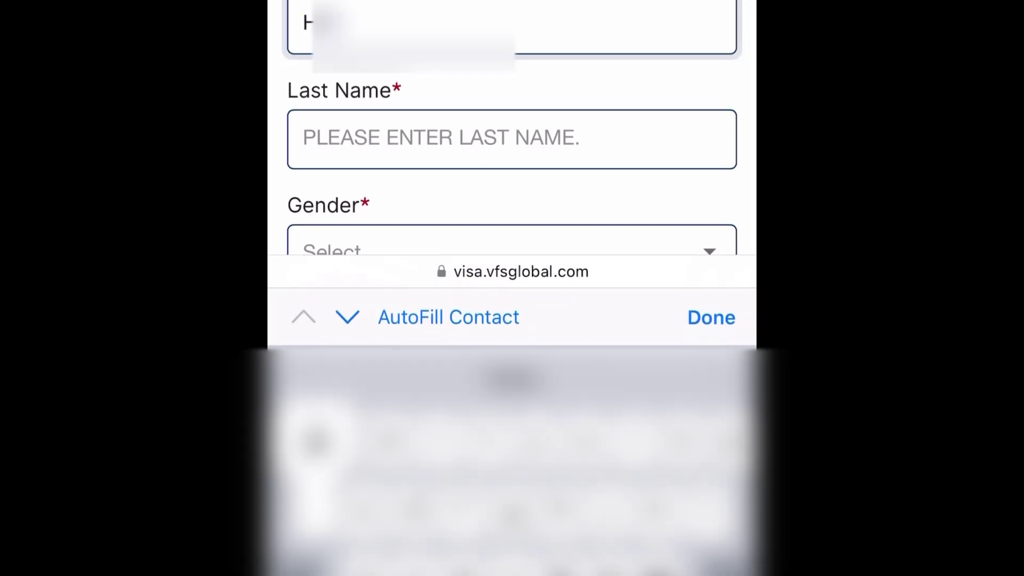
{"action": "left_click", "coordinate": [511, 130]}
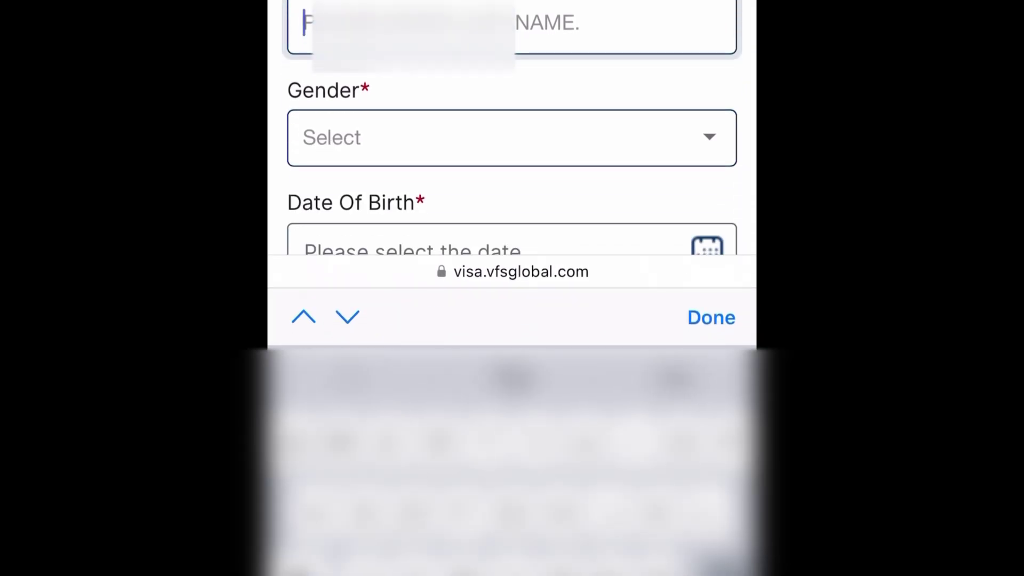
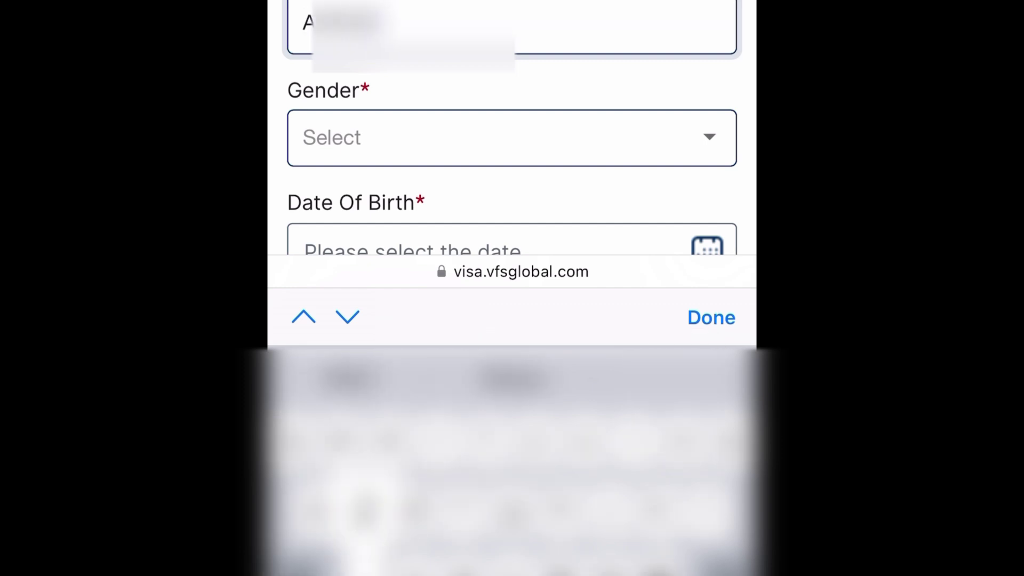
{"action": "left_click", "coordinate": [512, 138]}
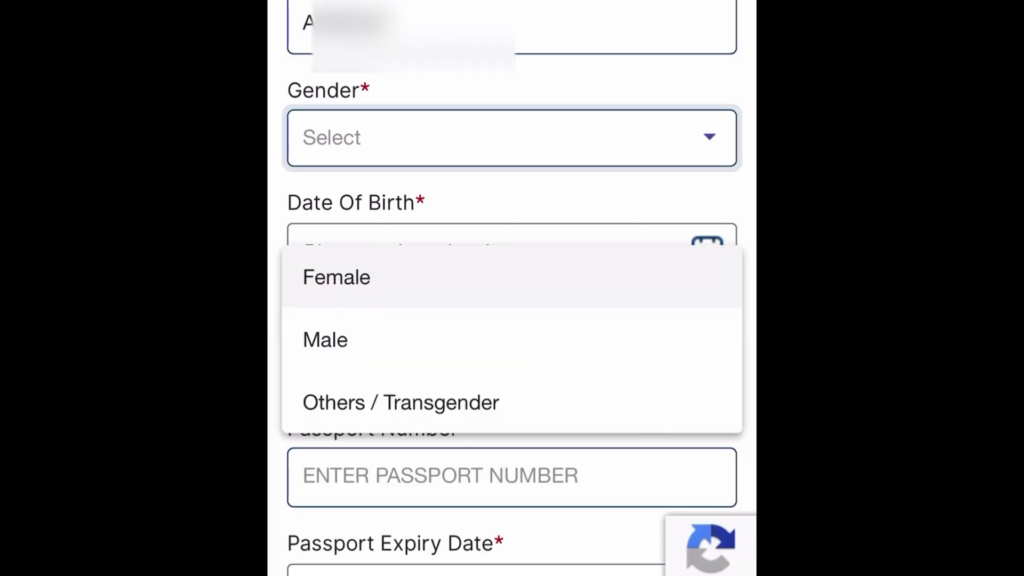
{"action": "left_click", "coordinate": [336, 276]}
Set an April date of birth and BANGLADESH nationality.
{"action": "left_click", "coordinate": [512, 252]}
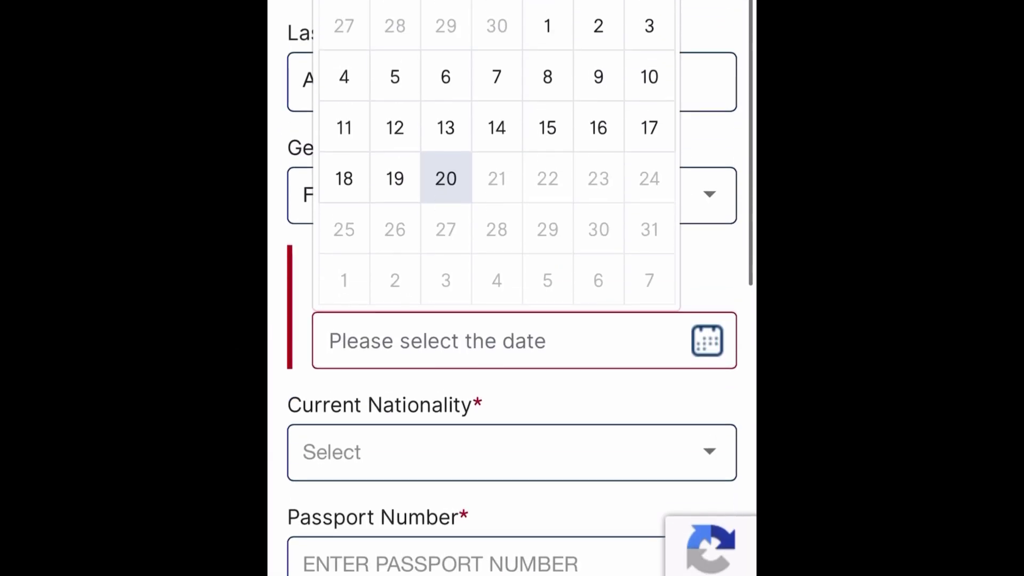
{"action": "left_click", "coordinate": [449, 74]}
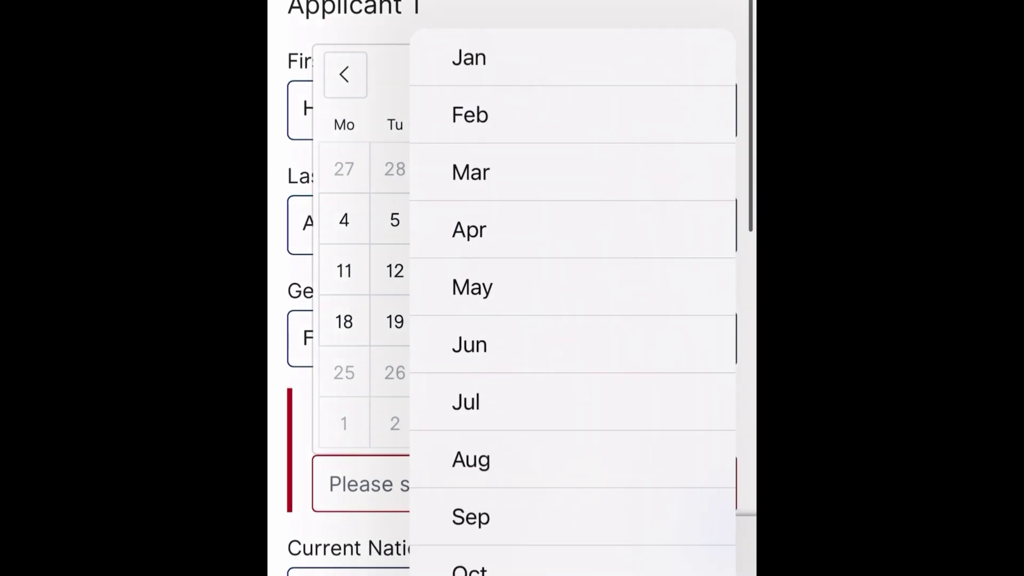
{"action": "left_click", "coordinate": [468, 229]}
{"action": "left_click", "coordinate": [343, 220]}
{"action": "scroll", "coordinate": [512, 289], "scroll_direction": "down", "scroll_amount": 9}
{"action": "left_click", "coordinate": [512, 104]}
{"action": "scroll", "coordinate": [513, 502], "scroll_direction": "down", "scroll_amount": 10}
{"action": "scroll", "coordinate": [512, 502], "scroll_direction": "down", "scroll_amount": 10}
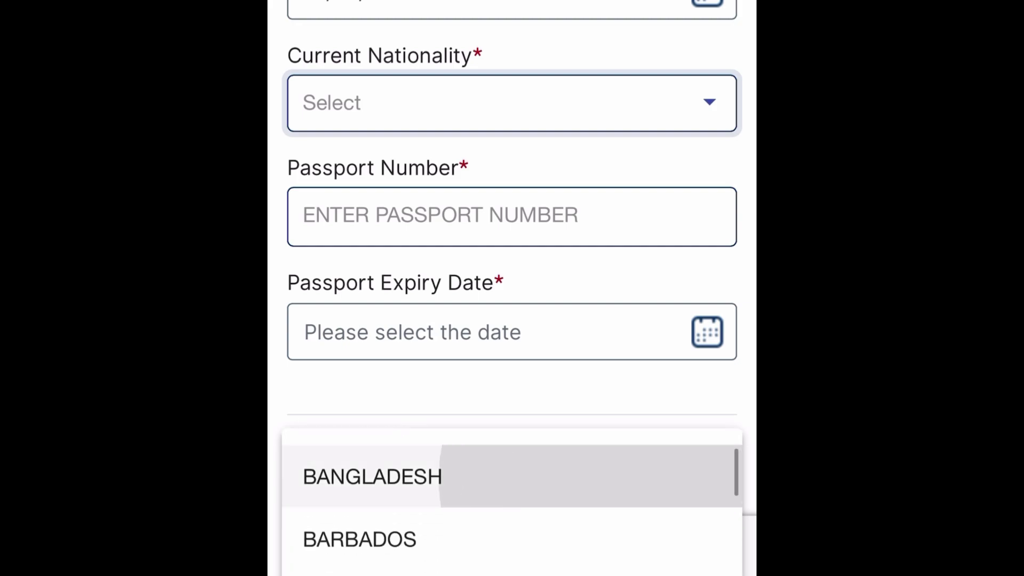
{"action": "left_click", "coordinate": [373, 476]}
Enter the passport number and set the passport expiry day to the 28th.
{"action": "left_click", "coordinate": [512, 215]}
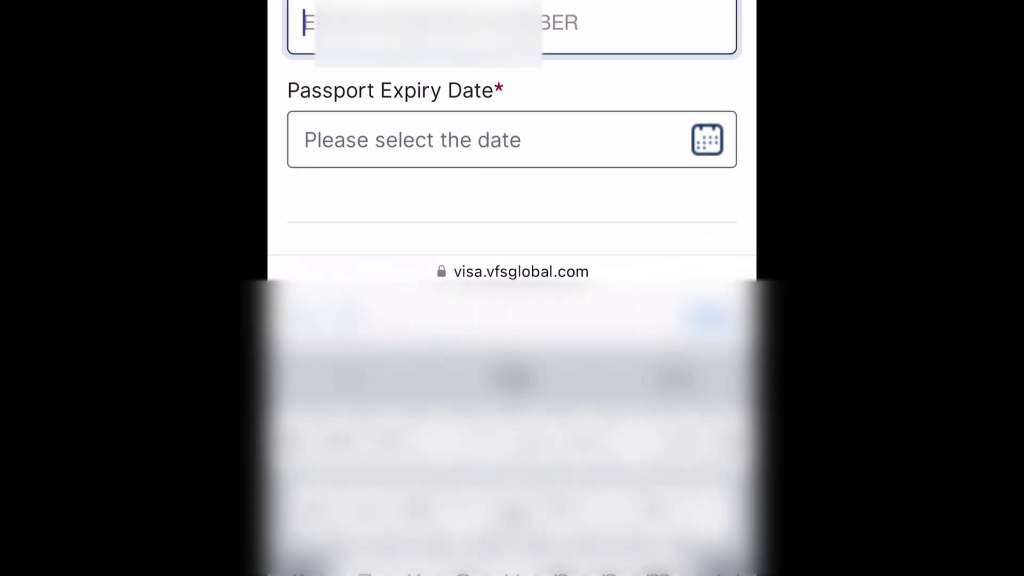
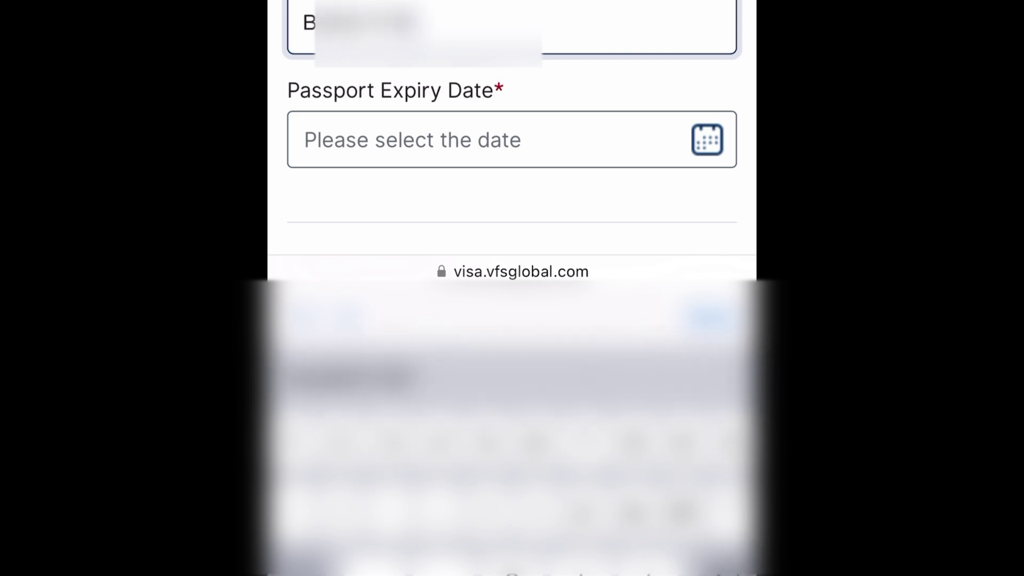
{"action": "left_click", "coordinate": [512, 139]}
{"action": "left_click", "coordinate": [496, 219]}
Enter the applicant's contact number and e-mail address, then save Applicant 1.
{"action": "left_click", "coordinate": [512, 131]}
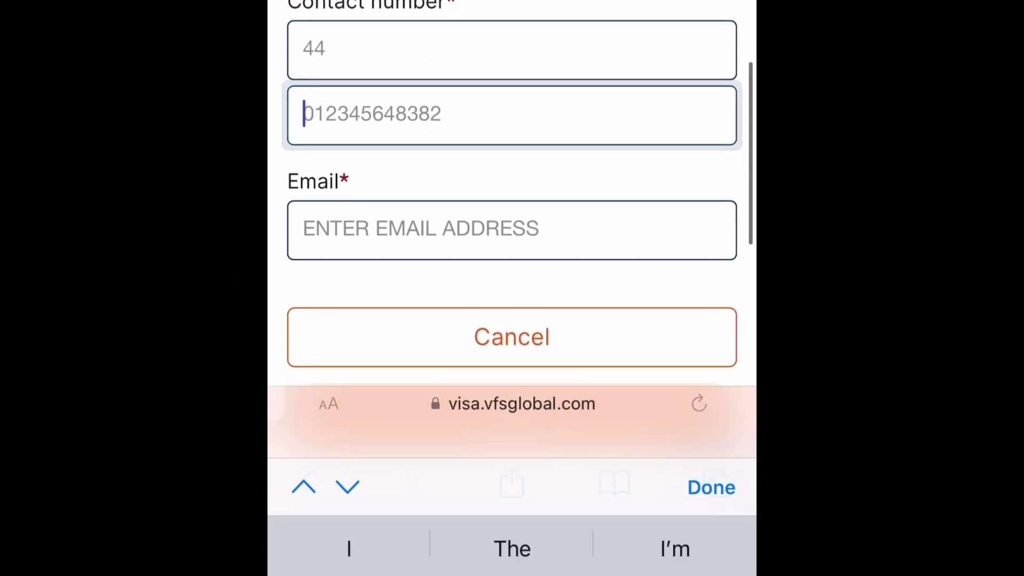
{"action": "type", "text": "0674"}
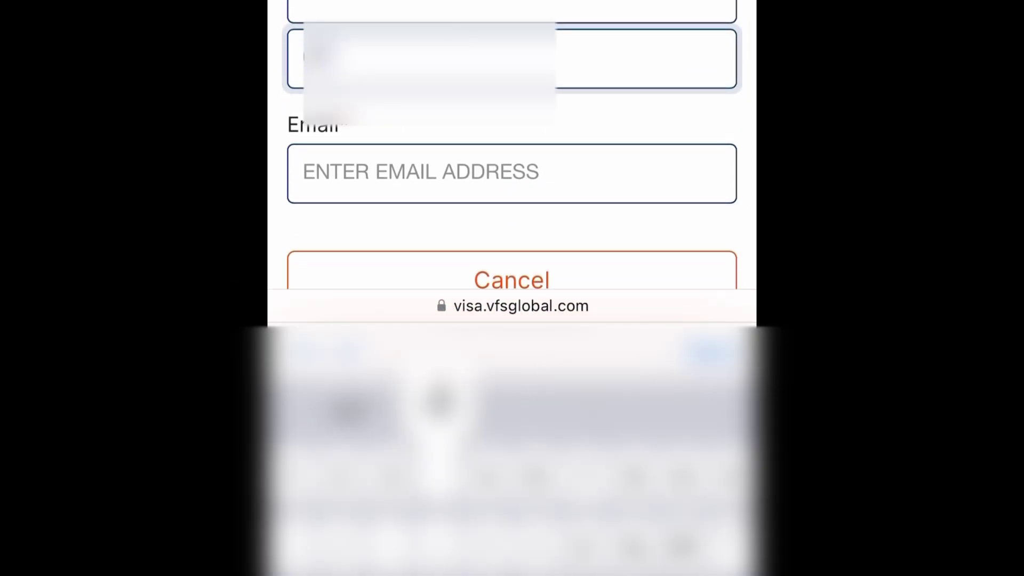
{"action": "type", "text": "379"}
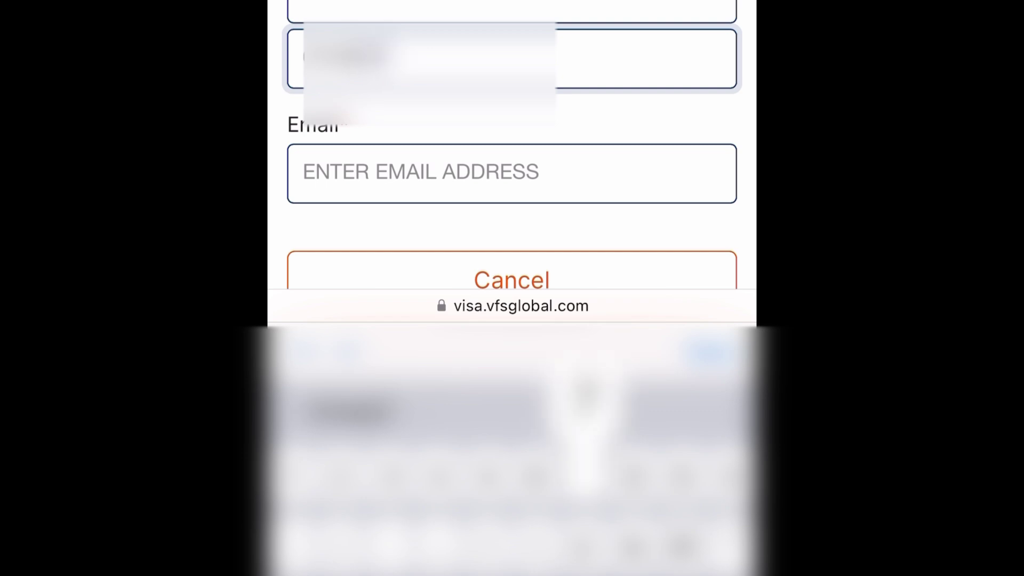
{"action": "left_click", "coordinate": [710, 352]}
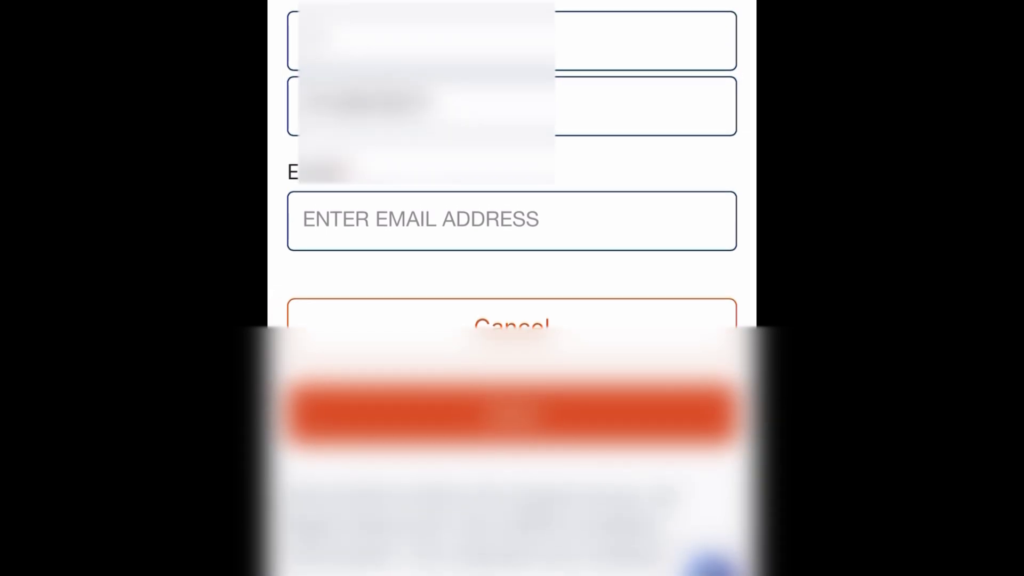
{"action": "left_click", "coordinate": [512, 221]}
{"action": "left_click", "coordinate": [512, 366]}
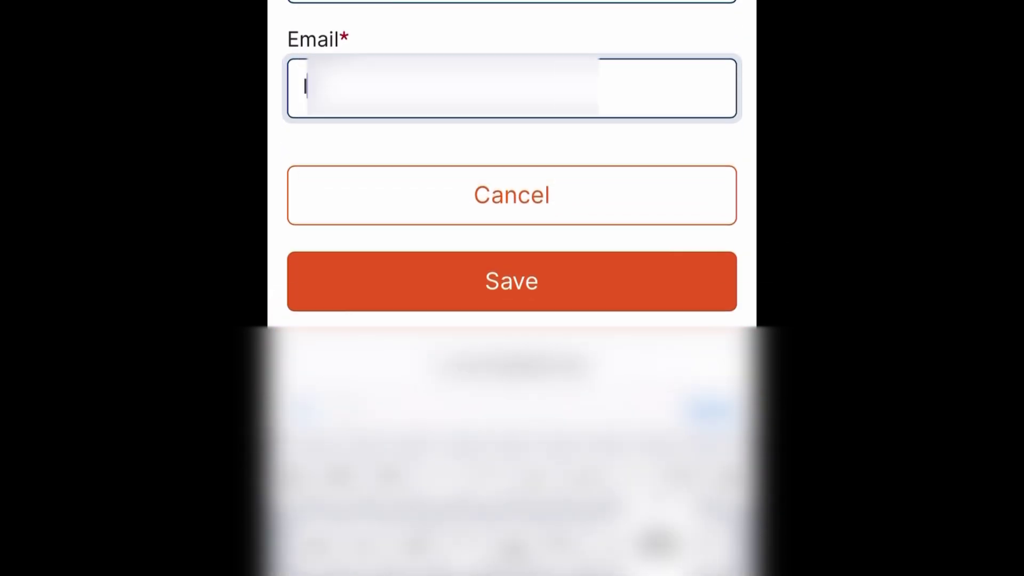
{"action": "type", "text": "xxxxx"}
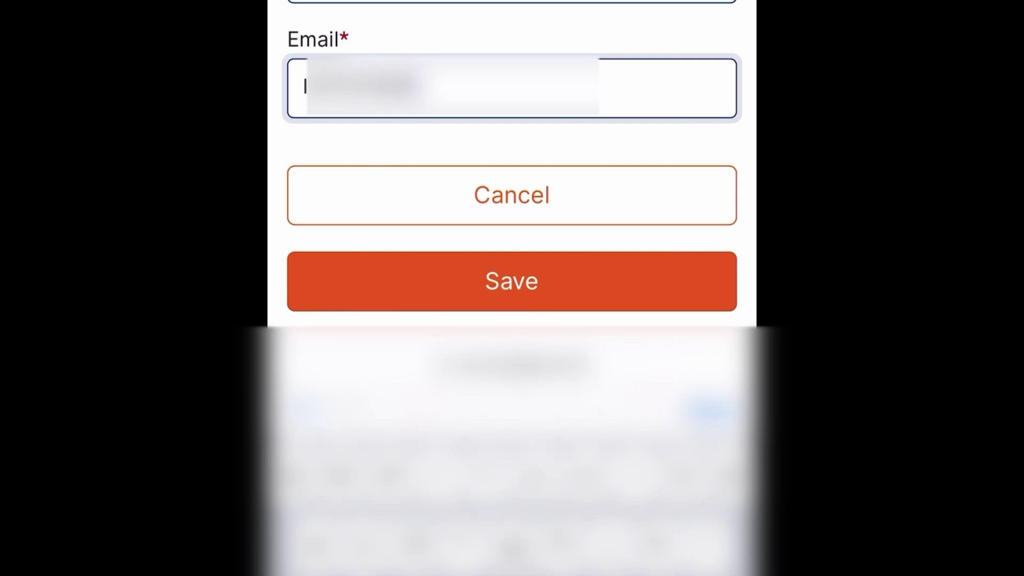
{"action": "type", "text": "xxxxxx"}
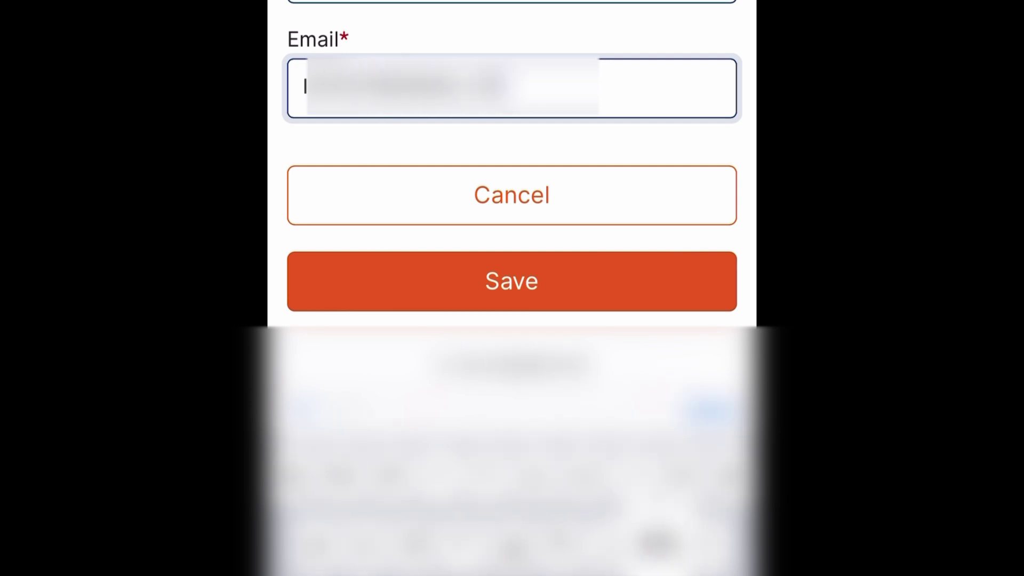
{"action": "left_click", "coordinate": [651, 413]}
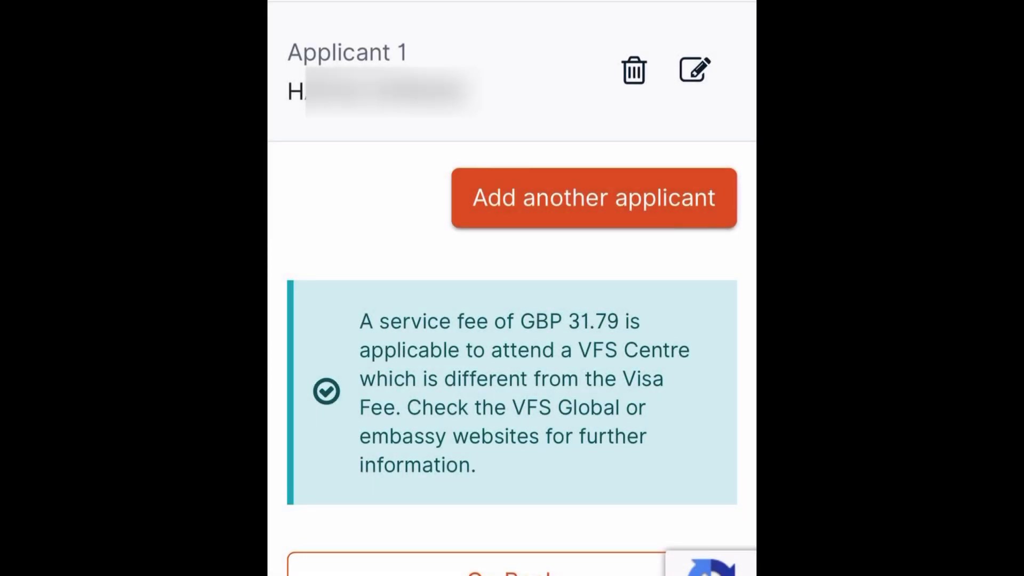
Open a second applicant form, cancel it, and continue from the applicant list to OTP verification.
{"action": "scroll", "coordinate": [512, 287], "scroll_direction": "up", "scroll_amount": 1}
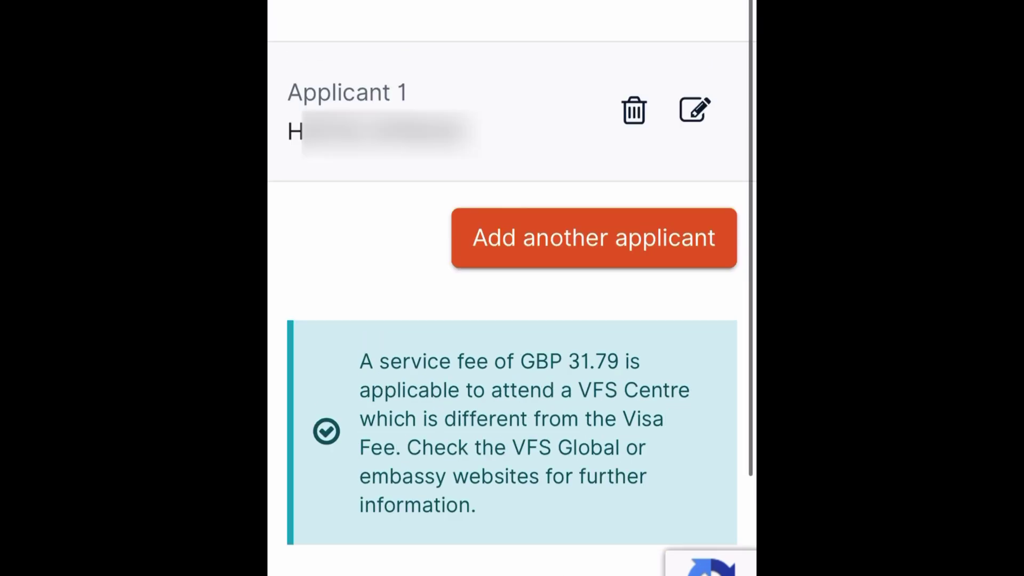
{"action": "left_click", "coordinate": [593, 238]}
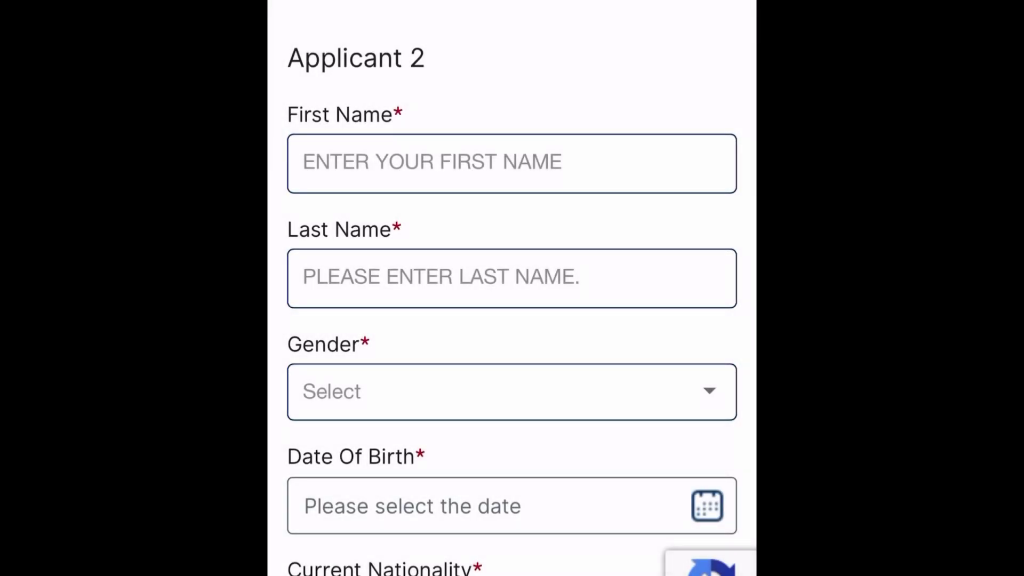
{"action": "scroll", "coordinate": [512, 288], "scroll_direction": "up", "scroll_amount": 1}
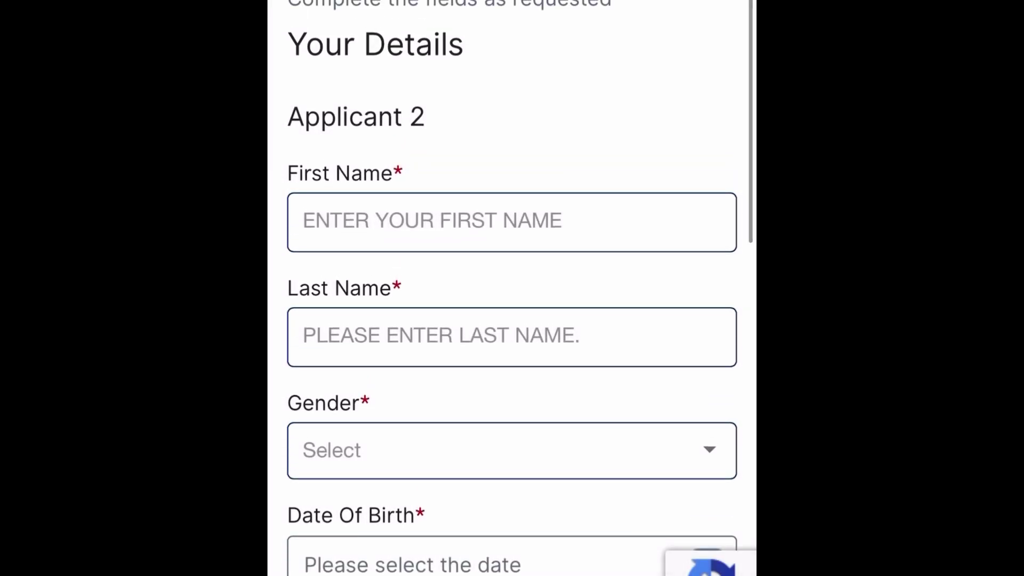
{"action": "scroll", "coordinate": [511, 288], "scroll_direction": "down", "scroll_amount": 9}
{"action": "scroll", "coordinate": [511, 289], "scroll_direction": "down", "scroll_amount": 8}
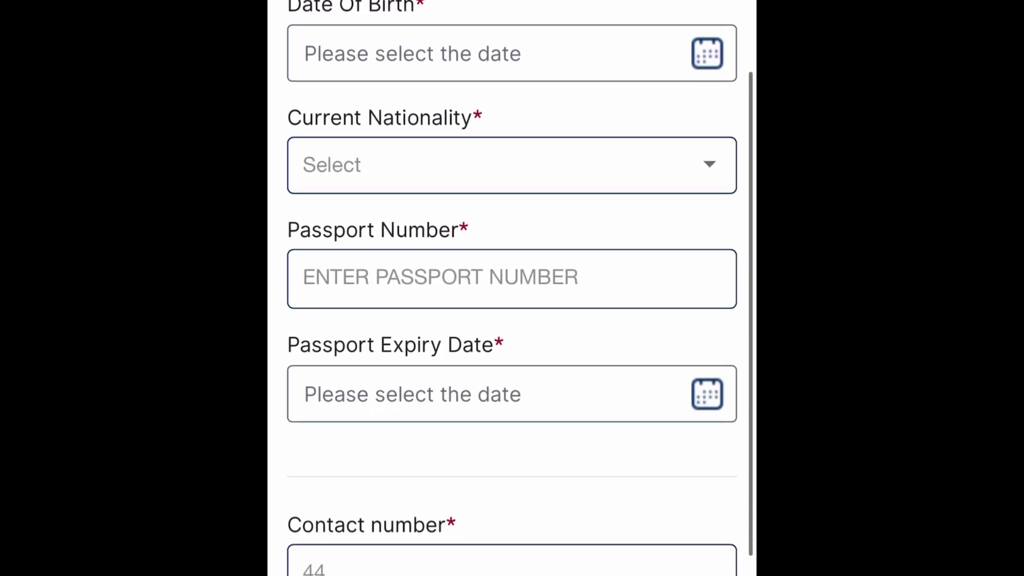
{"action": "left_click", "coordinate": [513, 463]}
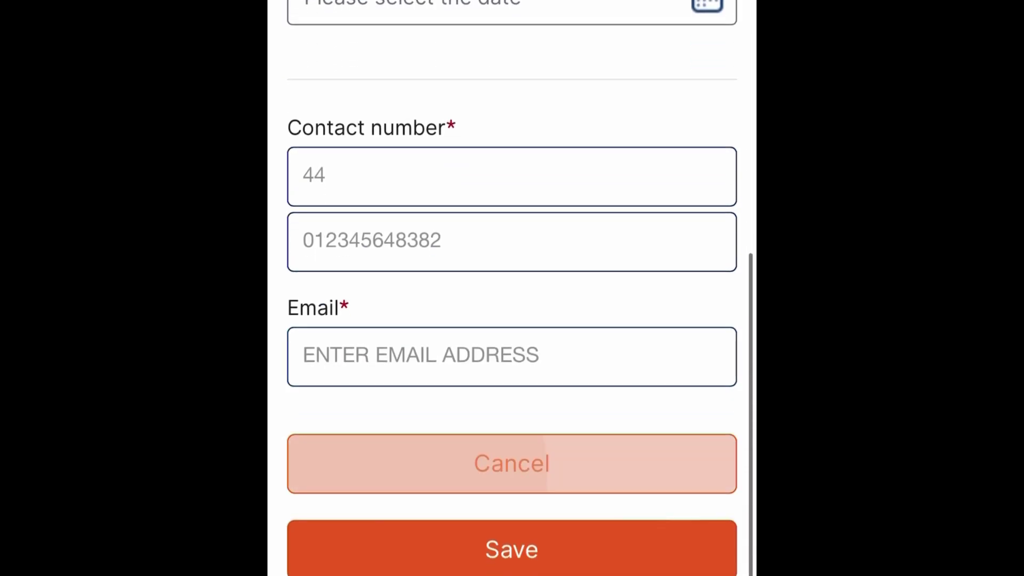
{"action": "left_click", "coordinate": [704, 519]}
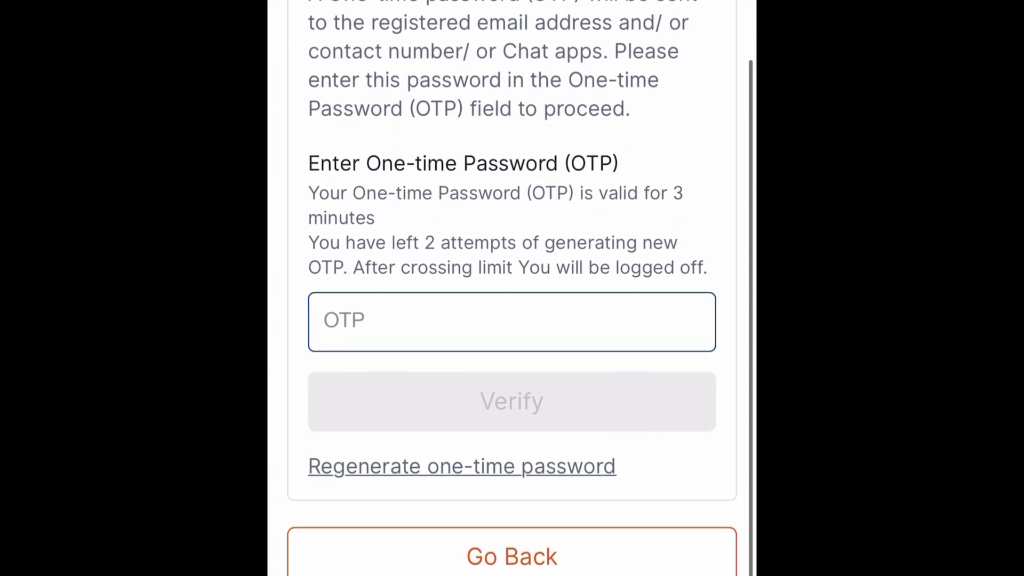
Enter the emailed one-time password, verify it, and continue to the appointment calendar.
{"action": "left_click", "coordinate": [512, 320]}
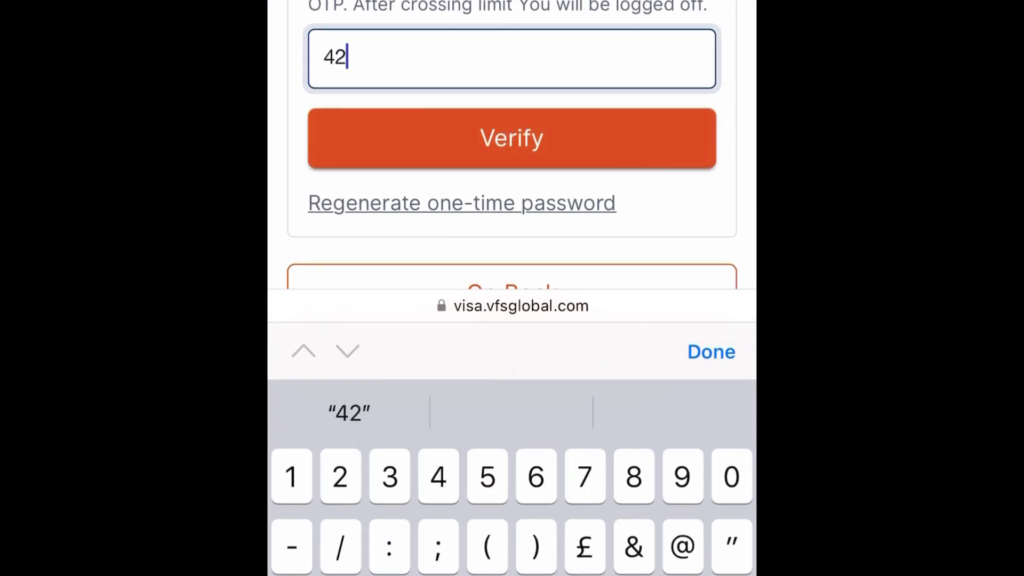
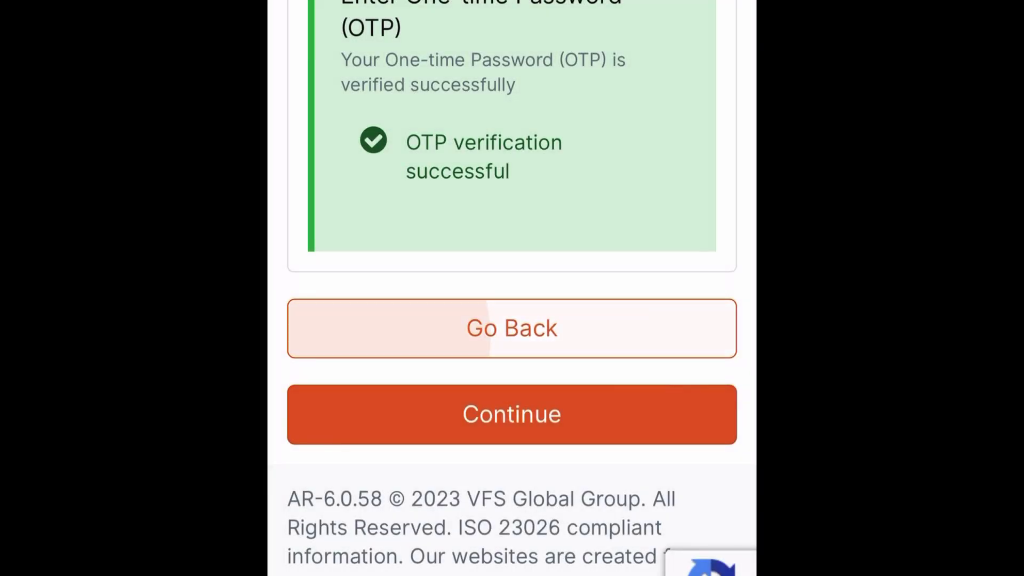
{"action": "scroll", "coordinate": [373, 327], "scroll_direction": "up", "scroll_amount": 4}
{"action": "scroll", "coordinate": [512, 320], "scroll_direction": "down", "scroll_amount": 2}
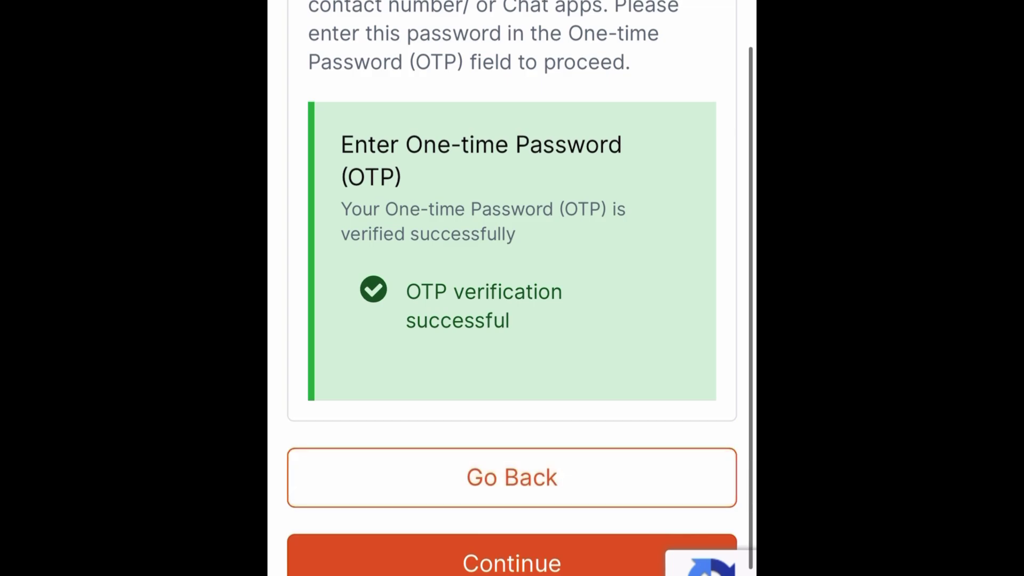
{"action": "left_click", "coordinate": [512, 560]}
{"action": "scroll", "coordinate": [511, 320], "scroll_direction": "down", "scroll_amount": 7}
Book the Standard 10:00 slot on 10 January 2024.
{"action": "scroll", "coordinate": [512, 320], "scroll_direction": "down", "scroll_amount": 2}
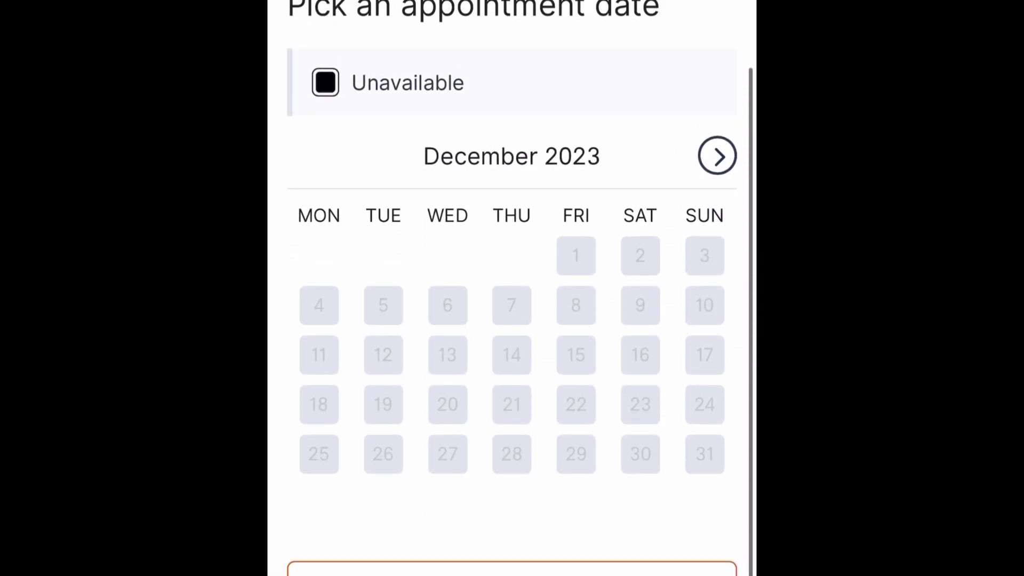
{"action": "left_click", "coordinate": [717, 156]}
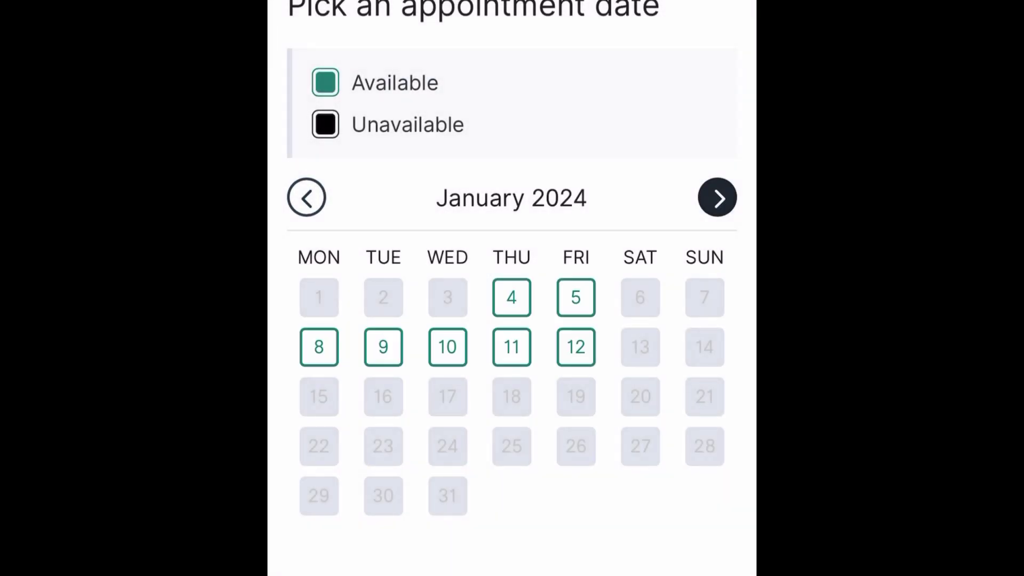
{"action": "left_click", "coordinate": [447, 347]}
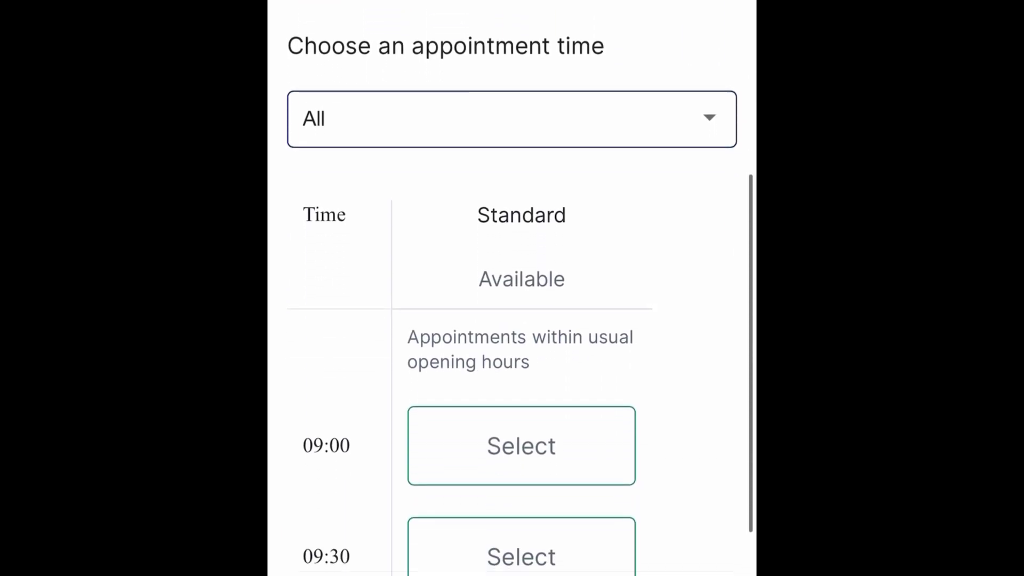
{"action": "scroll", "coordinate": [512, 288], "scroll_direction": "down", "scroll_amount": 6}
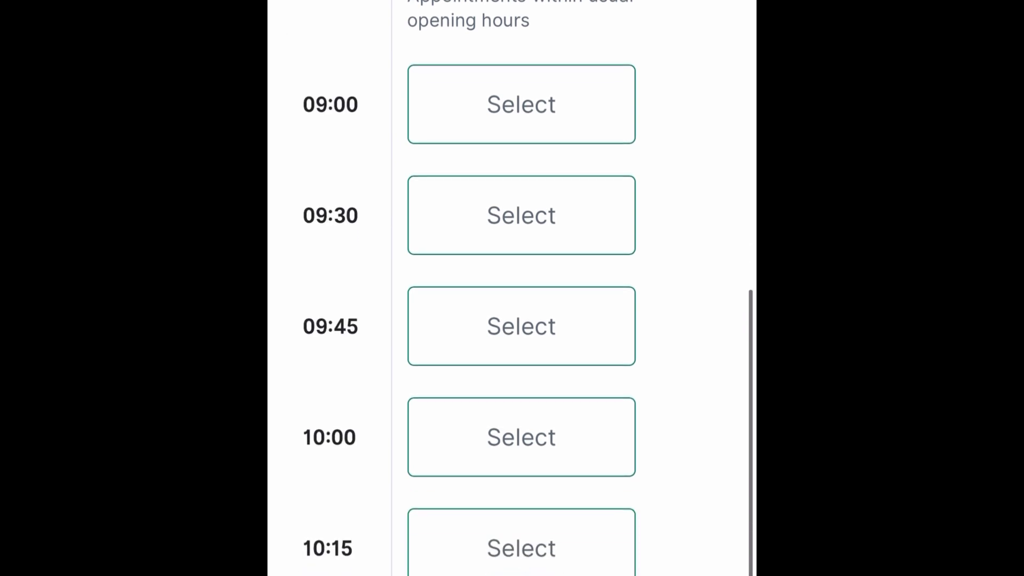
{"action": "left_click", "coordinate": [521, 436]}
{"action": "scroll", "coordinate": [513, 288], "scroll_direction": "down", "scroll_amount": 5}
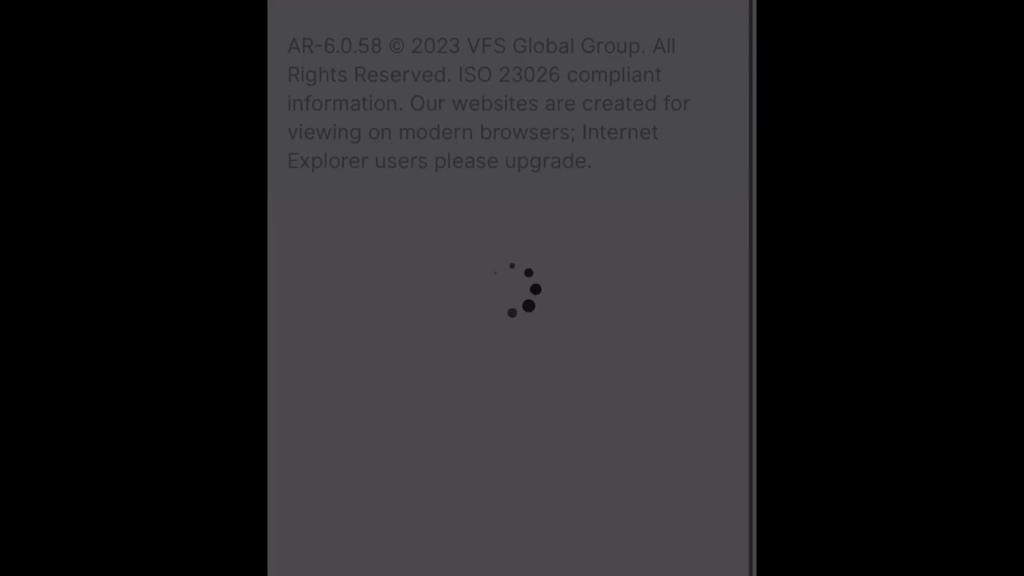
Review the GBP 31.79 total, accept Terms and Conditions and communications consent, and choose Pay Online.
{"action": "scroll", "coordinate": [511, 288], "scroll_direction": "down", "scroll_amount": 3}
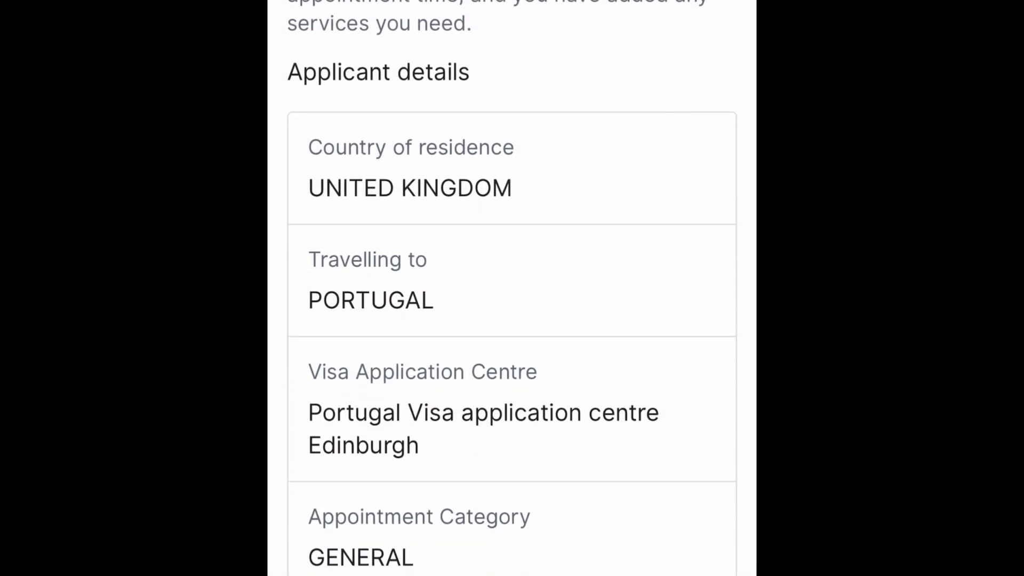
{"action": "scroll", "coordinate": [512, 288], "scroll_direction": "down", "scroll_amount": 10}
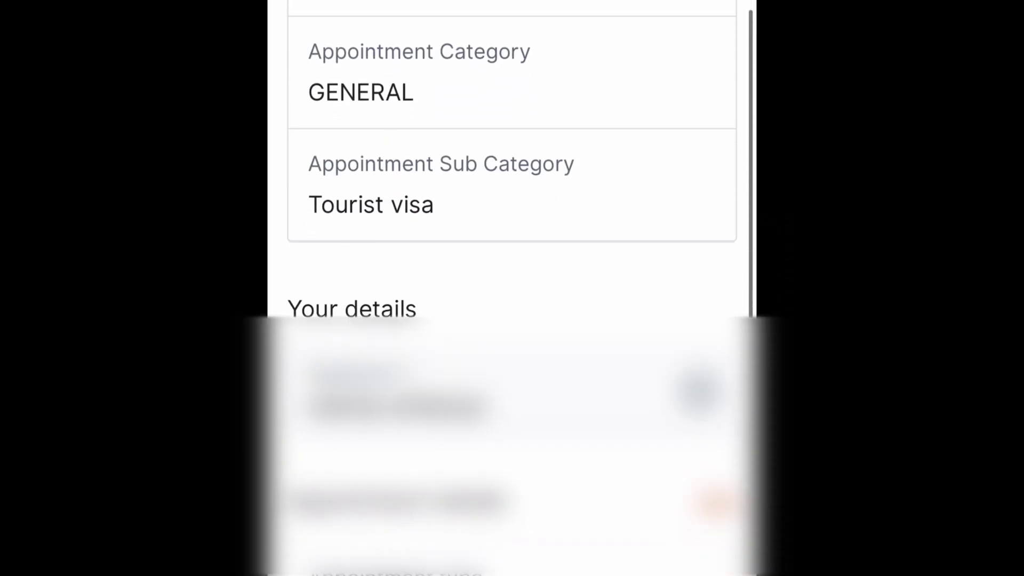
{"action": "scroll", "coordinate": [512, 288], "scroll_direction": "down", "scroll_amount": 10}
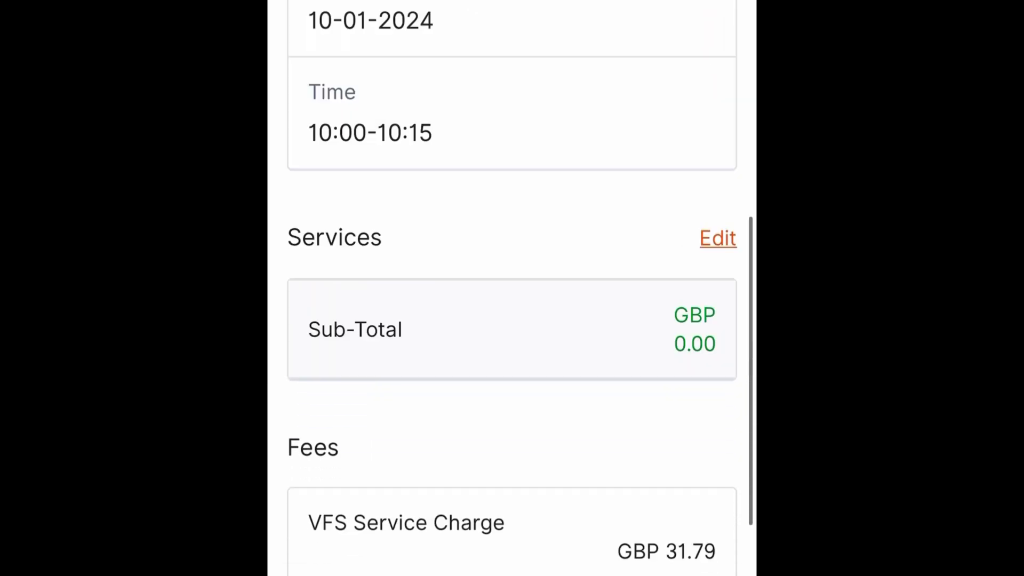
{"action": "scroll", "coordinate": [512, 288], "scroll_direction": "down", "scroll_amount": 1}
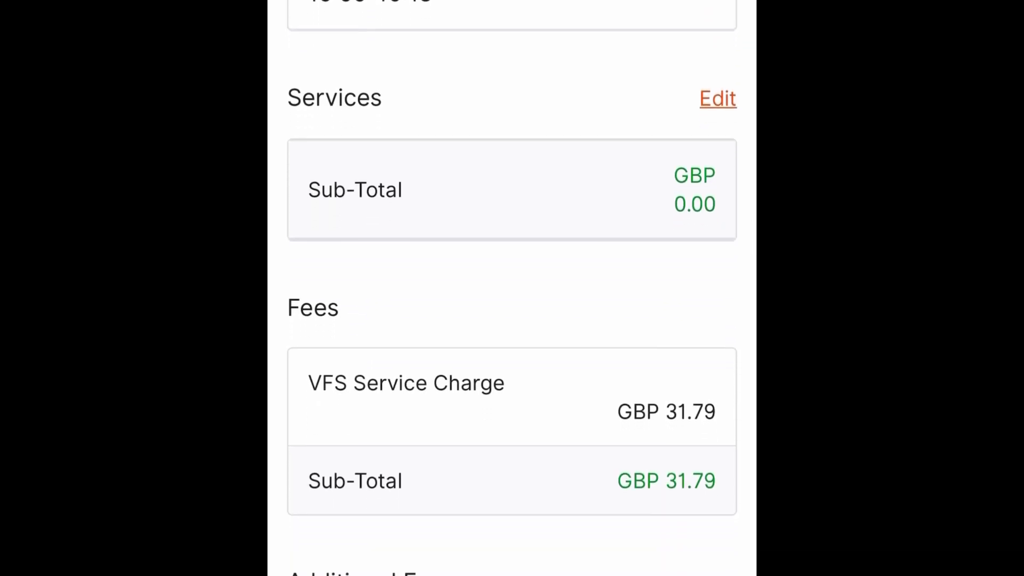
{"action": "scroll", "coordinate": [512, 288], "scroll_direction": "down", "scroll_amount": 5}
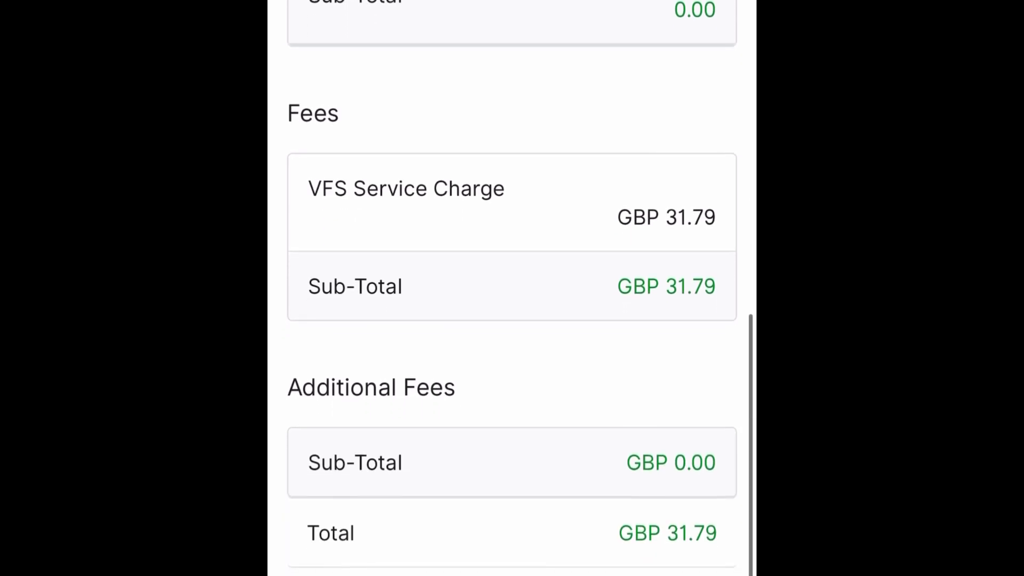
{"action": "scroll", "coordinate": [512, 288], "scroll_direction": "down", "scroll_amount": 4}
{"action": "left_click", "coordinate": [302, 486]}
{"action": "left_click", "coordinate": [303, 550]}
{"action": "scroll", "coordinate": [512, 288], "scroll_direction": "down", "scroll_amount": 5}
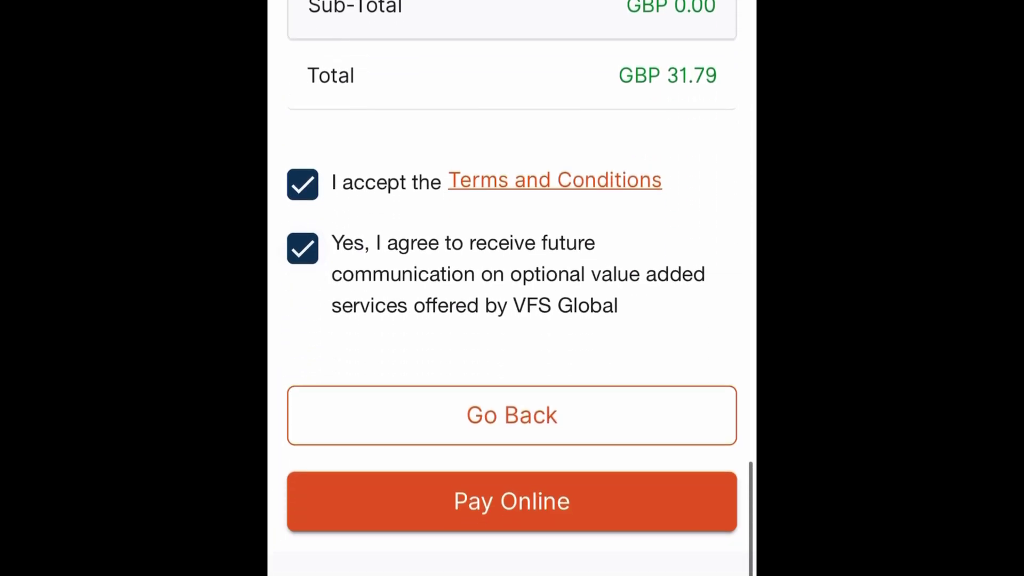
{"action": "left_click", "coordinate": [566, 521]}
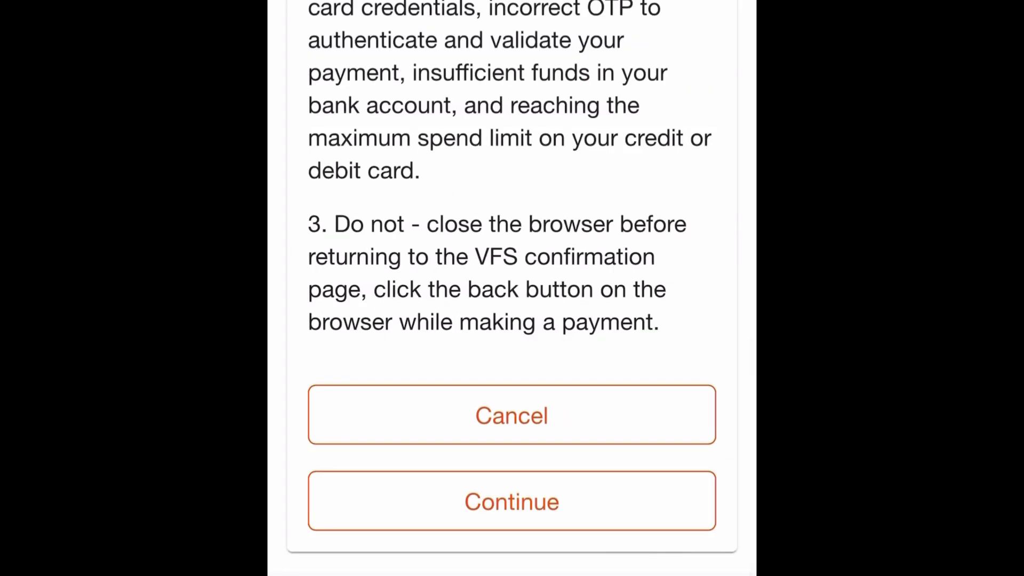
Read through the Payment Disclaimer and accept it to continue to card payment.
{"action": "scroll", "coordinate": [513, 288], "scroll_direction": "up", "scroll_amount": 6}
{"action": "scroll", "coordinate": [511, 288], "scroll_direction": "up", "scroll_amount": 15}
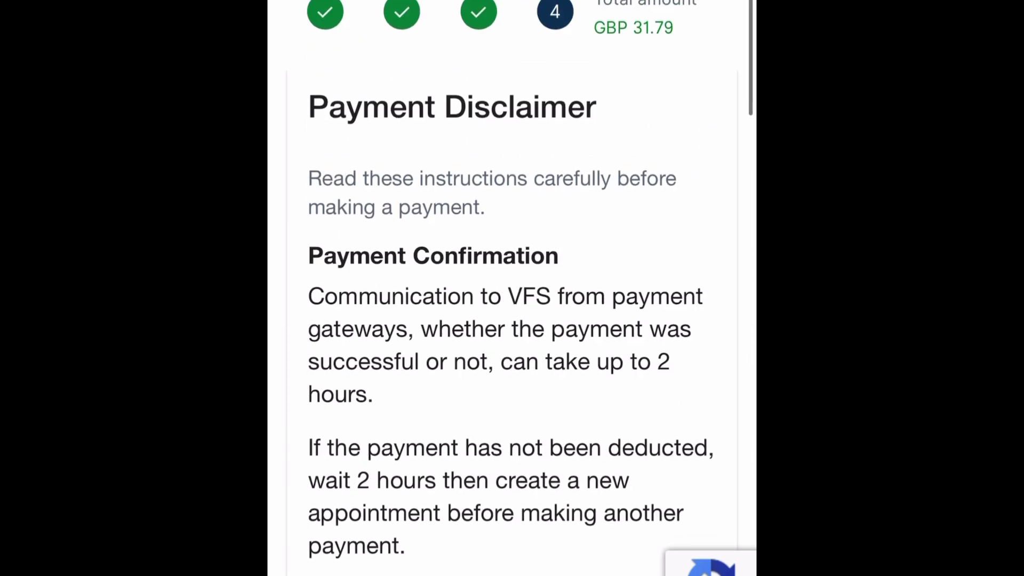
{"action": "scroll", "coordinate": [513, 289], "scroll_direction": "down", "scroll_amount": 1}
{"action": "scroll", "coordinate": [512, 288], "scroll_direction": "down", "scroll_amount": 1}
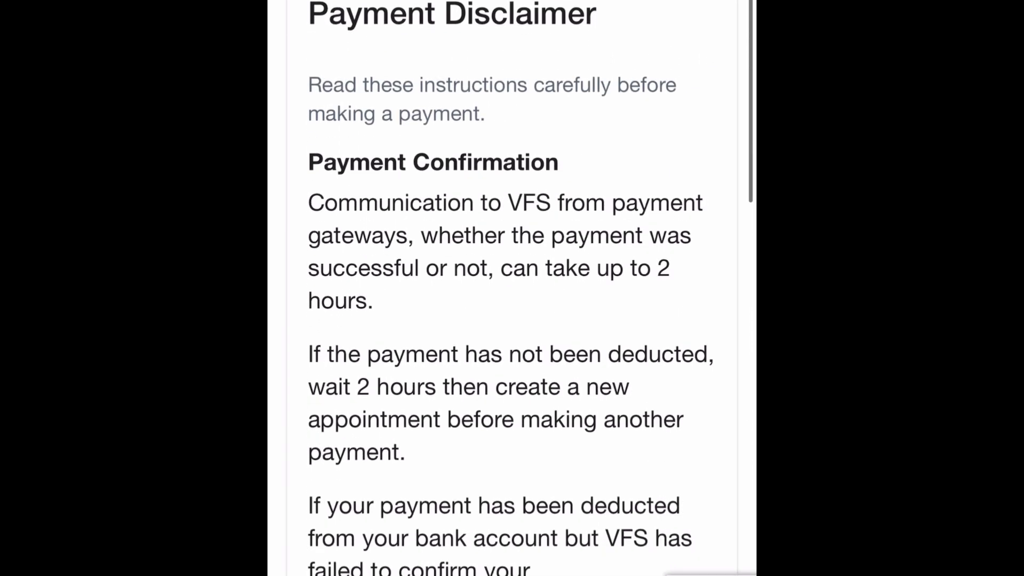
{"action": "scroll", "coordinate": [511, 288], "scroll_direction": "down", "scroll_amount": 2}
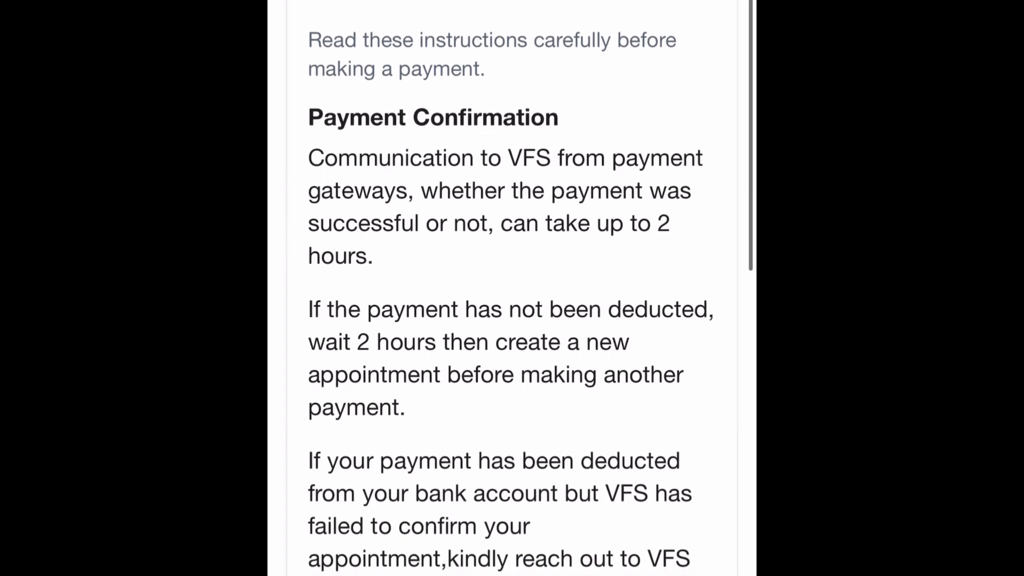
{"action": "scroll", "coordinate": [512, 288], "scroll_direction": "down", "scroll_amount": 1}
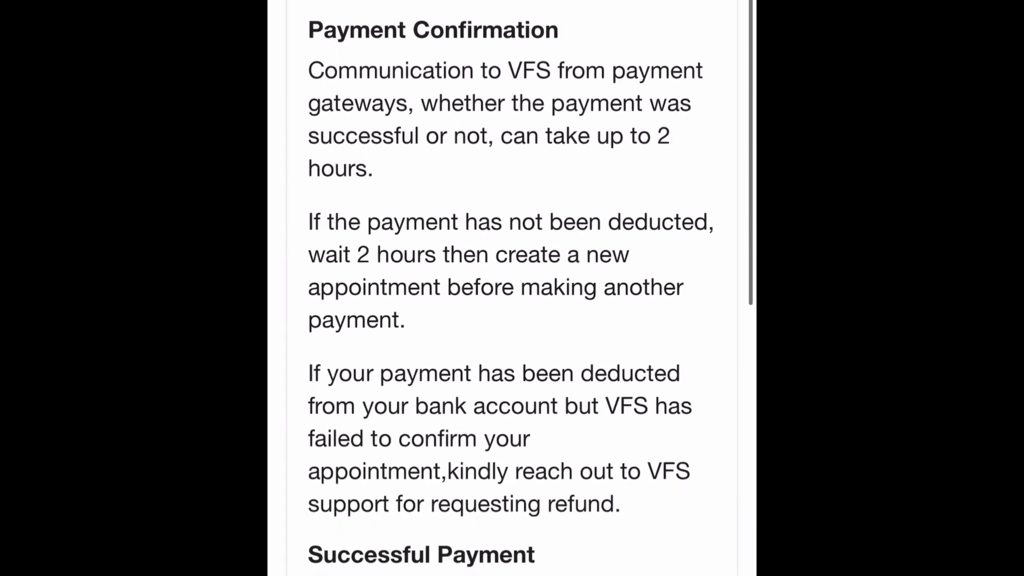
{"action": "scroll", "coordinate": [512, 288], "scroll_direction": "down", "scroll_amount": 6}
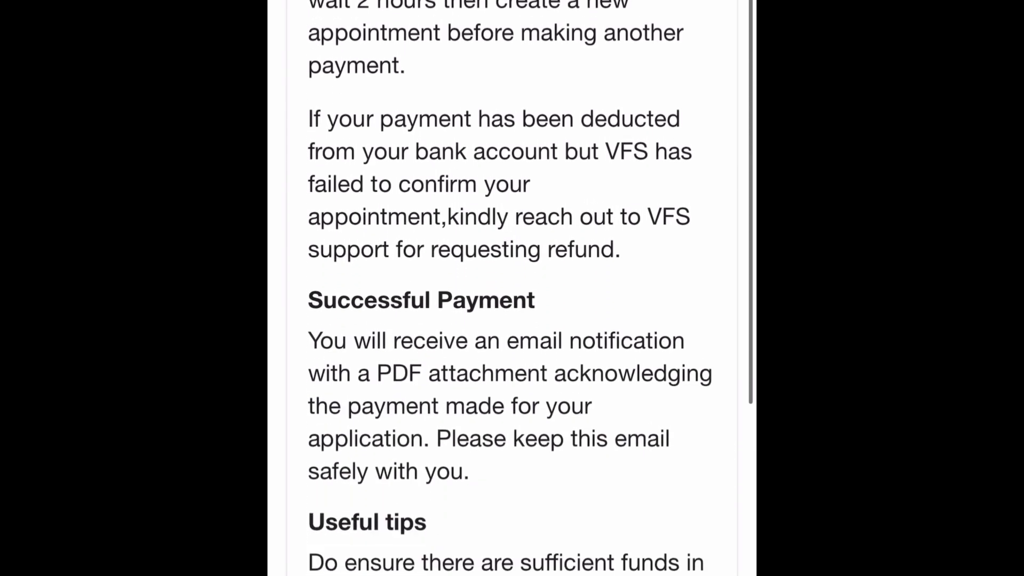
{"action": "scroll", "coordinate": [512, 289], "scroll_direction": "down", "scroll_amount": 14}
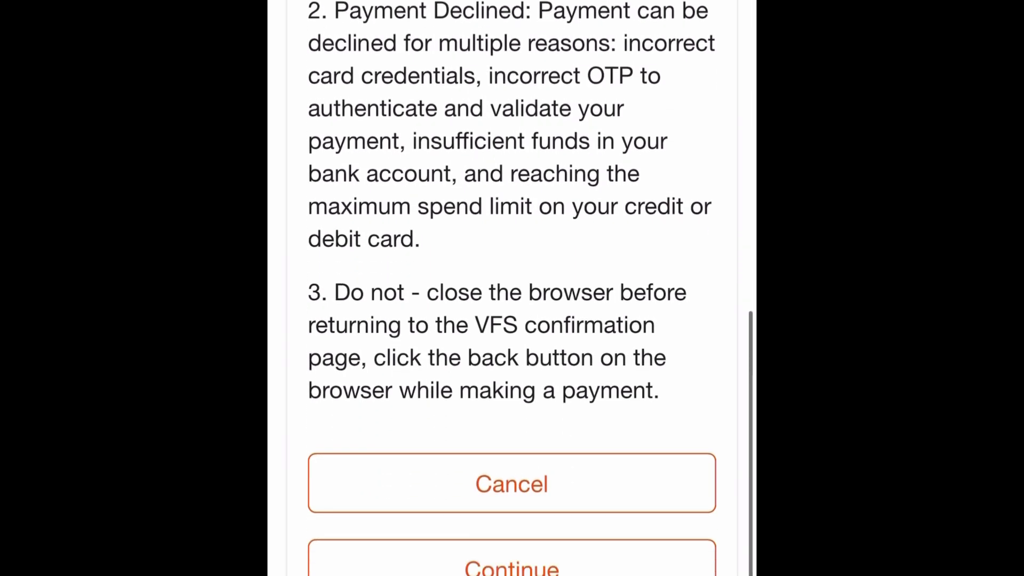
{"action": "left_click", "coordinate": [511, 500]}
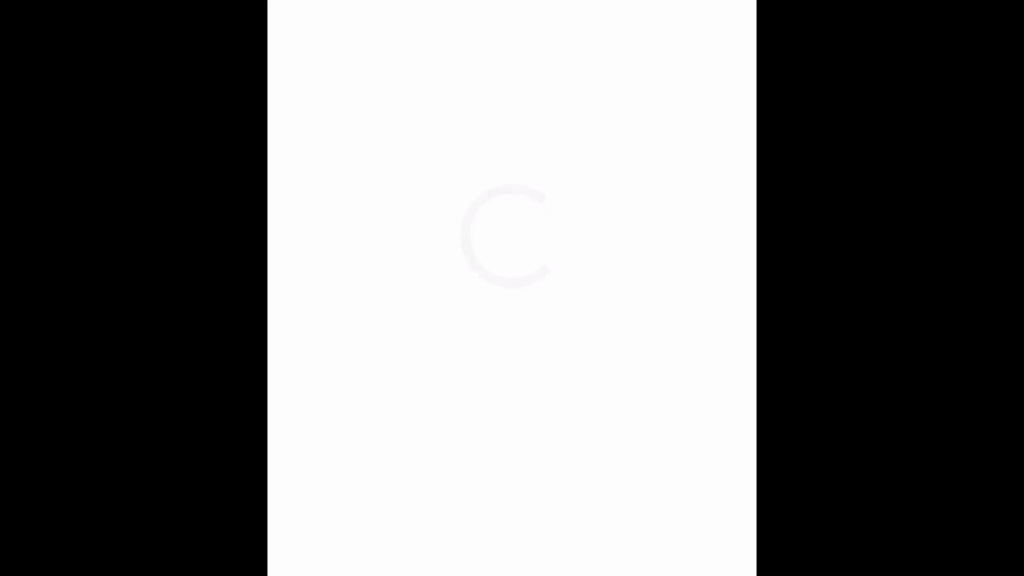
Scroll down the VFS home page and choose Start now under Apply for a visa.
{"action": "scroll", "coordinate": [512, 287], "scroll_direction": "down", "scroll_amount": 6}
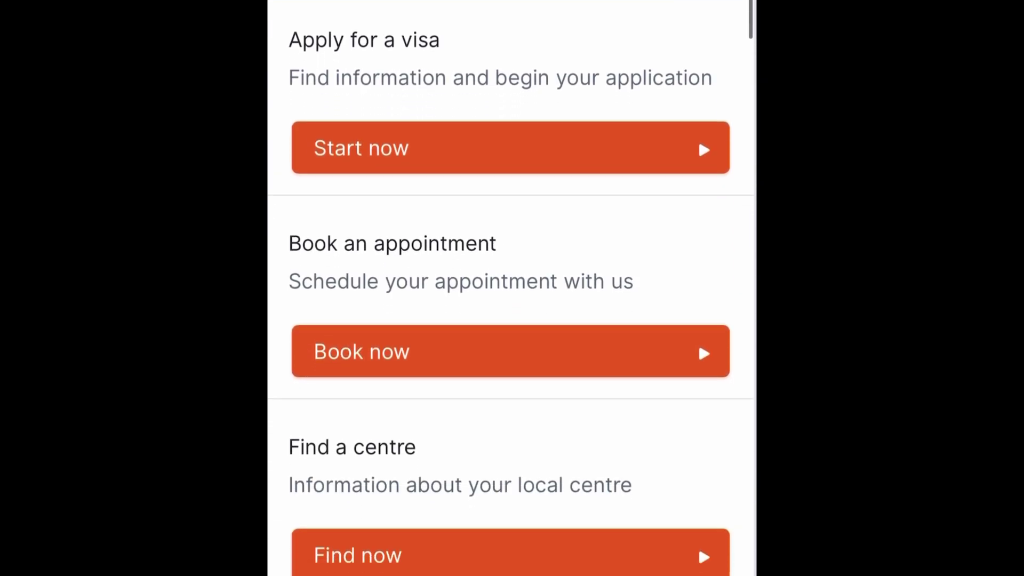
{"action": "left_click", "coordinate": [511, 148]}
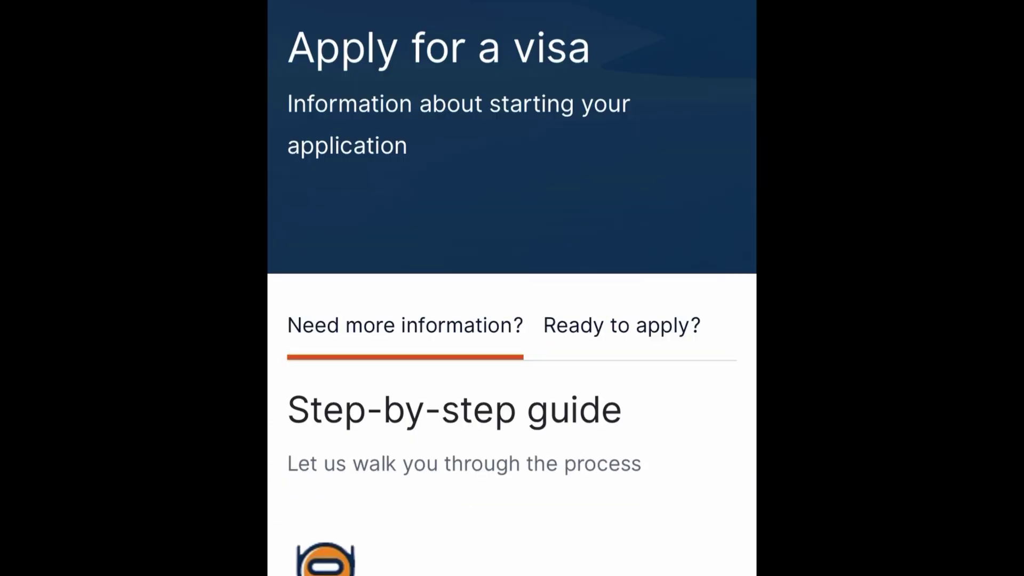
Expand step 2 'Begin your application' to read the download, complete, print and bring form instructions.
{"action": "scroll", "coordinate": [513, 287], "scroll_direction": "down", "scroll_amount": 10}
{"action": "scroll", "coordinate": [512, 288], "scroll_direction": "down", "scroll_amount": 5}
{"action": "scroll", "coordinate": [512, 288], "scroll_direction": "up", "scroll_amount": 4}
{"action": "scroll", "coordinate": [512, 288], "scroll_direction": "up", "scroll_amount": 3}
{"action": "left_click", "coordinate": [392, 505]}
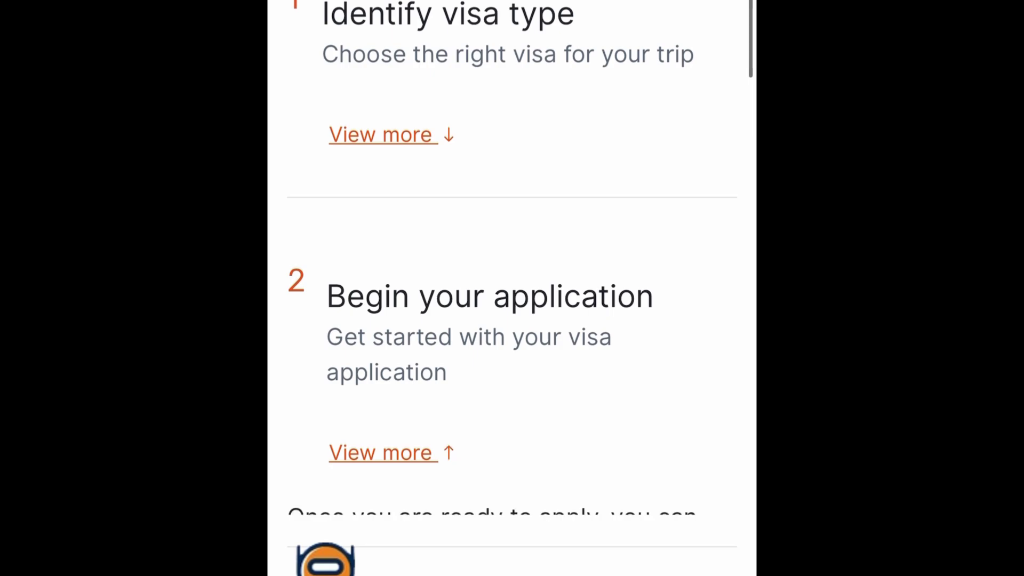
{"action": "scroll", "coordinate": [512, 288], "scroll_direction": "down", "scroll_amount": 6}
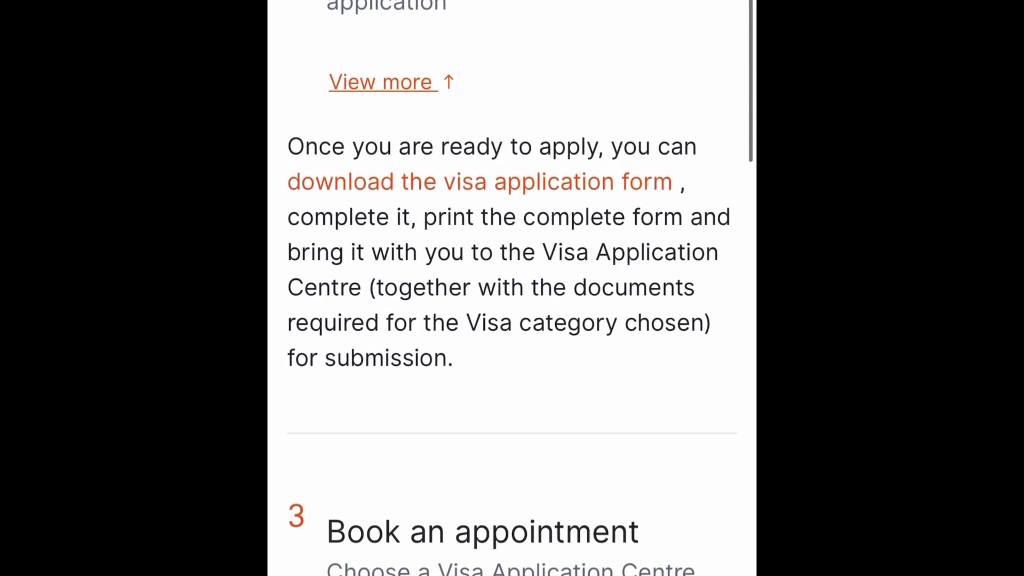
{"action": "scroll", "coordinate": [511, 287], "scroll_direction": "up", "scroll_amount": 1}
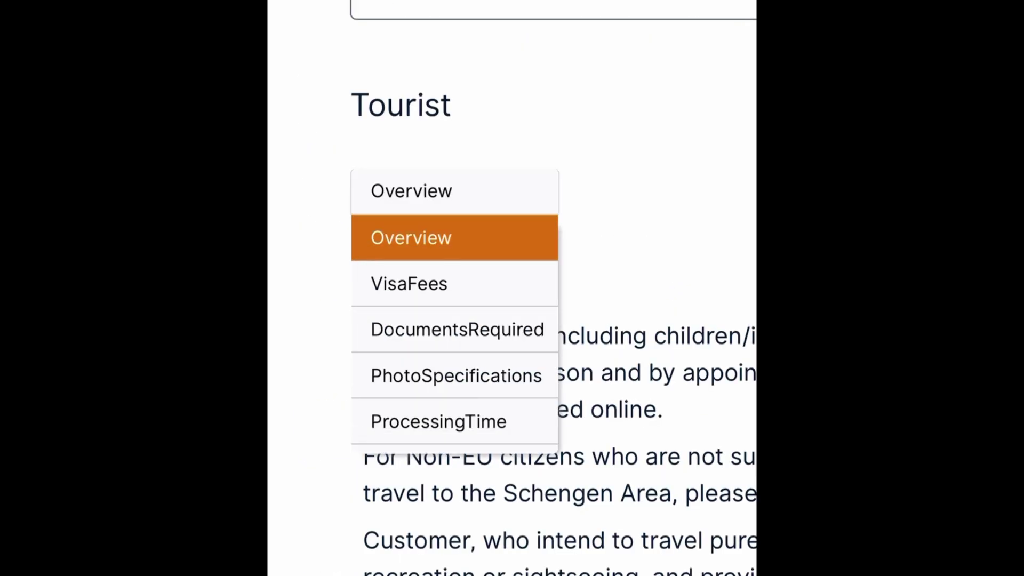
Switch the Tourist visa page from Overview to the ApplicationForm section.
{"action": "scroll", "coordinate": [455, 335], "scroll_direction": "down", "scroll_amount": 2}
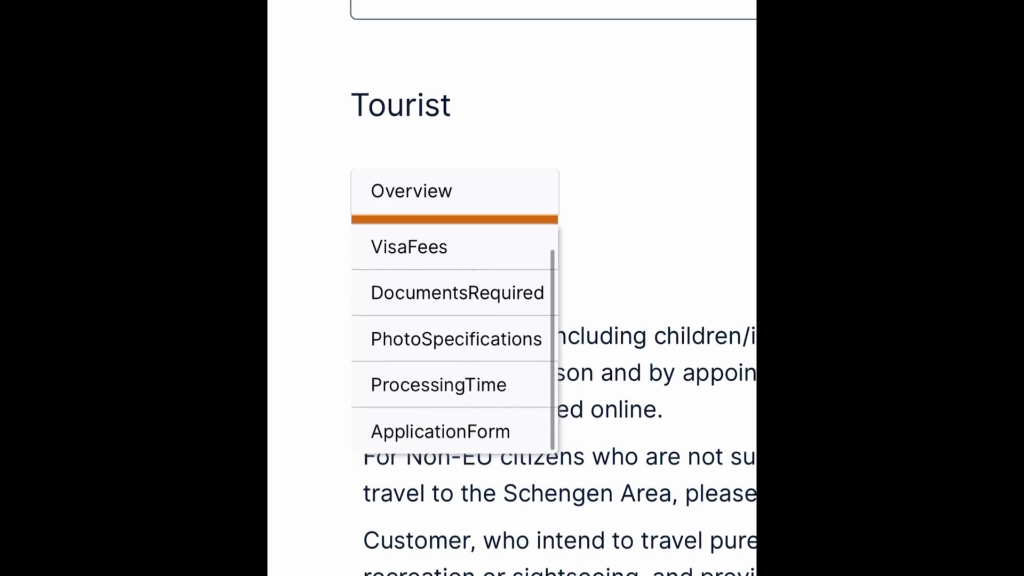
{"action": "left_click", "coordinate": [440, 431]}
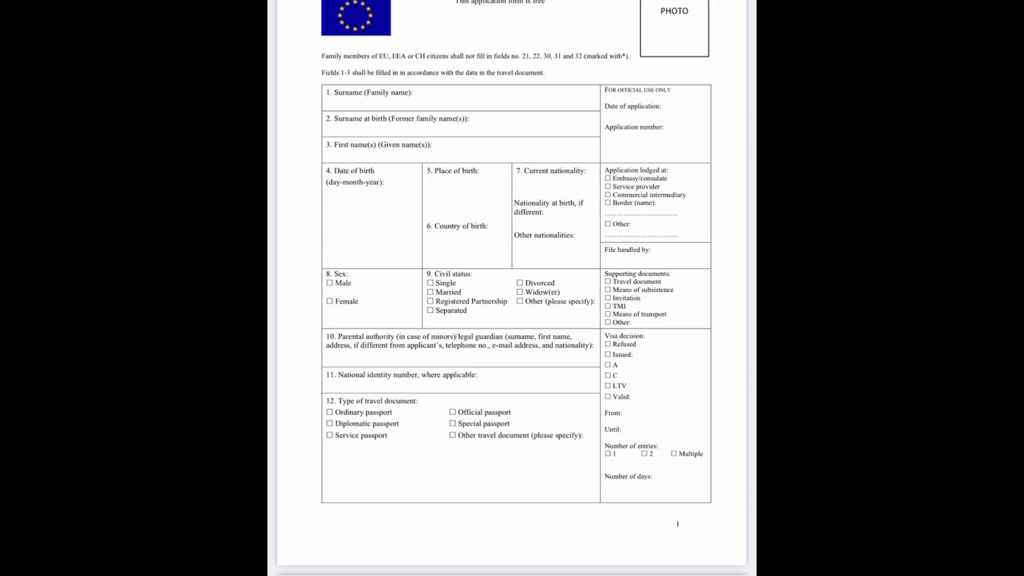
Zoom and pan around the first fields of the Schengen application form PDF.
{"action": "scroll", "coordinate": [602, 320], "scroll_direction": "up", "scroll_amount": 5}
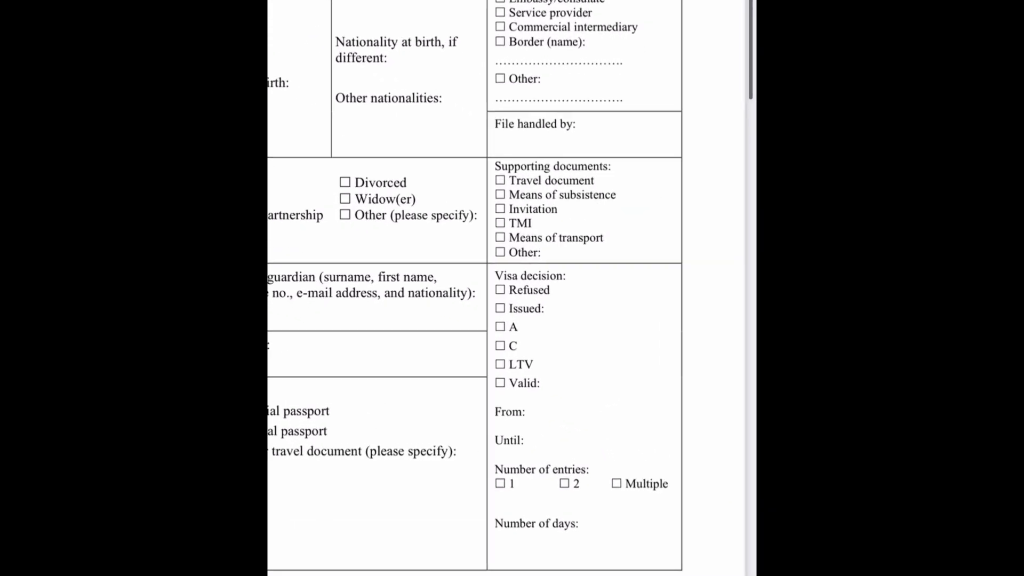
{"action": "scroll", "coordinate": [506, 288], "scroll_direction": "up", "scroll_amount": 5}
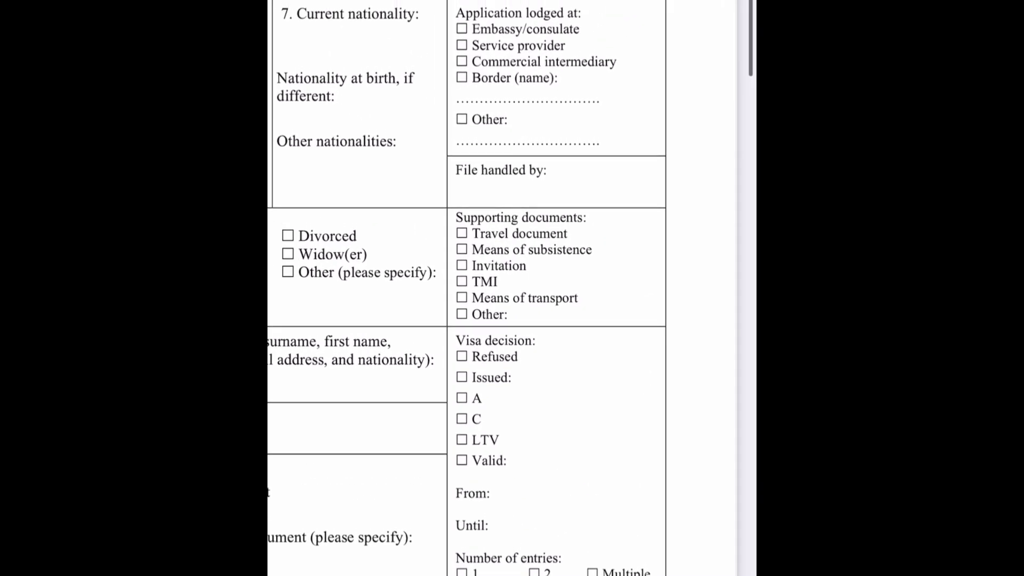
{"action": "scroll", "coordinate": [582, 302], "scroll_direction": "up", "scroll_amount": 2}
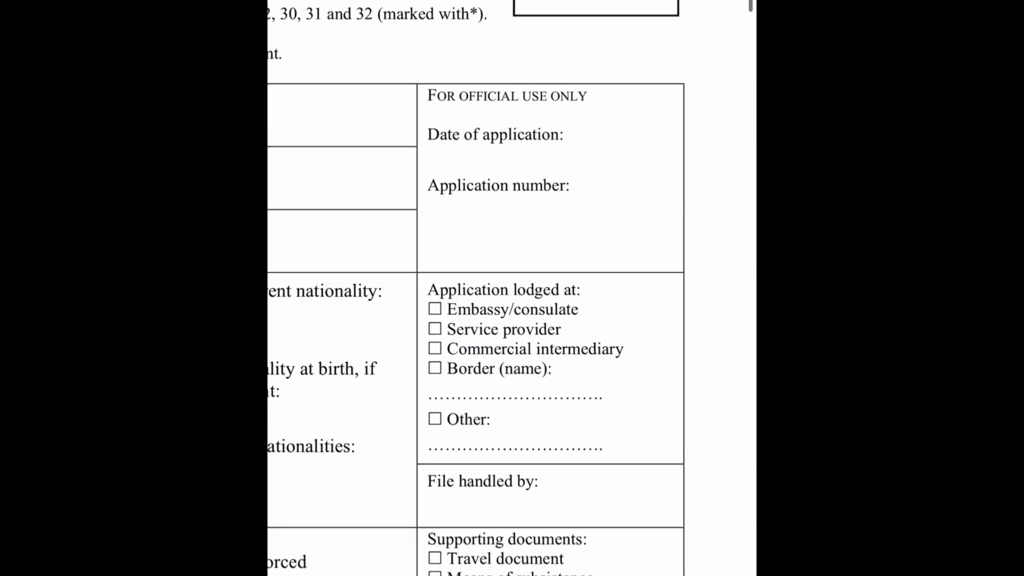
{"action": "scroll", "coordinate": [511, 288], "scroll_direction": "down", "scroll_amount": 5}
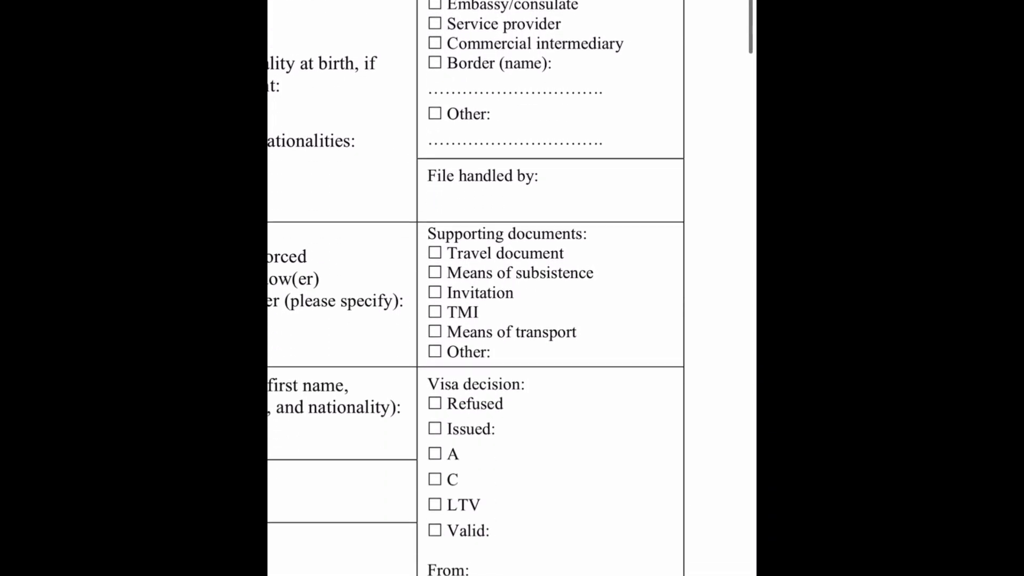
{"action": "scroll", "coordinate": [510, 289], "scroll_direction": "up", "scroll_amount": 1}
{"action": "scroll", "coordinate": [511, 288], "scroll_direction": "up", "scroll_amount": 8}
{"action": "scroll", "coordinate": [512, 288], "scroll_direction": "down", "scroll_amount": 5}
{"action": "scroll", "coordinate": [512, 288], "scroll_direction": "up", "scroll_amount": 3}
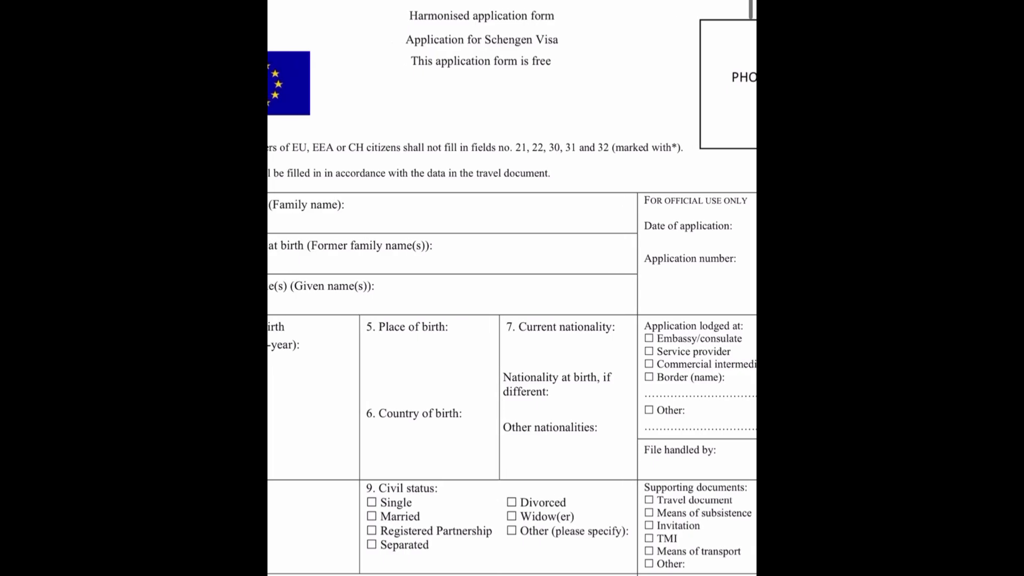
{"action": "scroll", "coordinate": [512, 288], "scroll_direction": "left", "scroll_amount": 3}
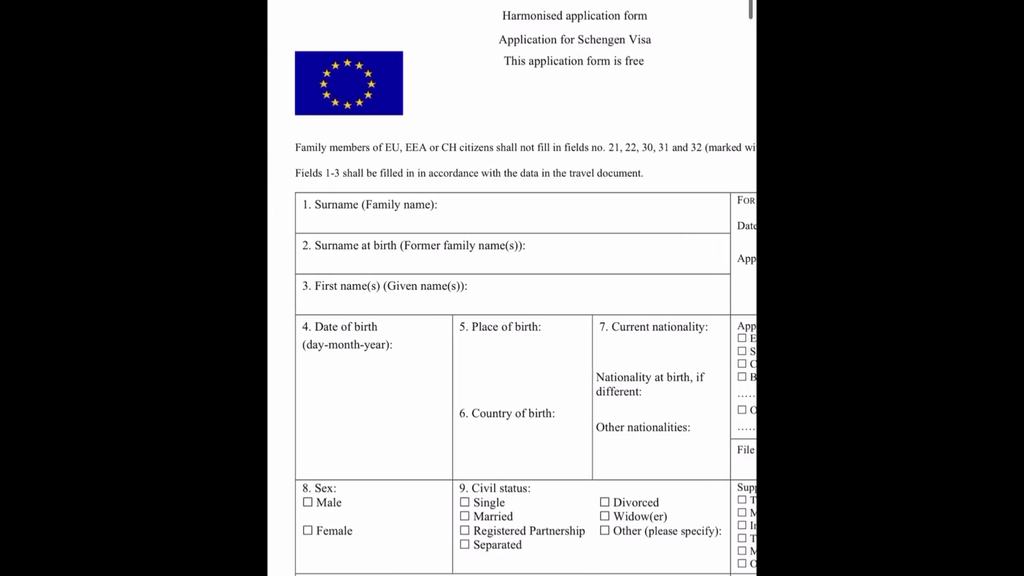
{"action": "scroll", "coordinate": [512, 288], "scroll_direction": "right", "scroll_amount": 2}
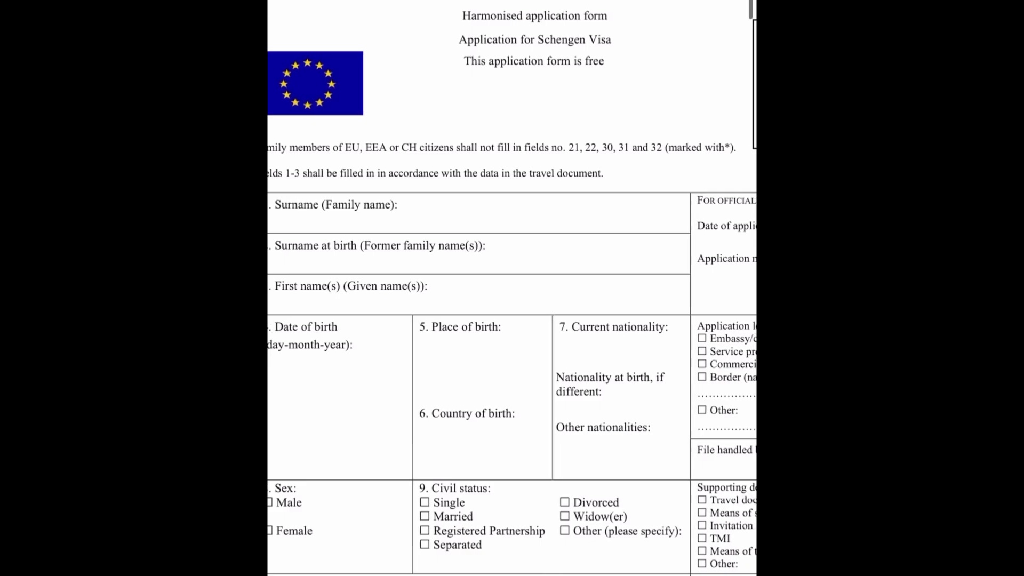
Scroll down the Schengen form to the page 4 declarations and signature box.
{"action": "scroll", "coordinate": [512, 288], "scroll_direction": "down", "scroll_amount": 3}
{"action": "scroll", "coordinate": [512, 289], "scroll_direction": "down", "scroll_amount": 10}
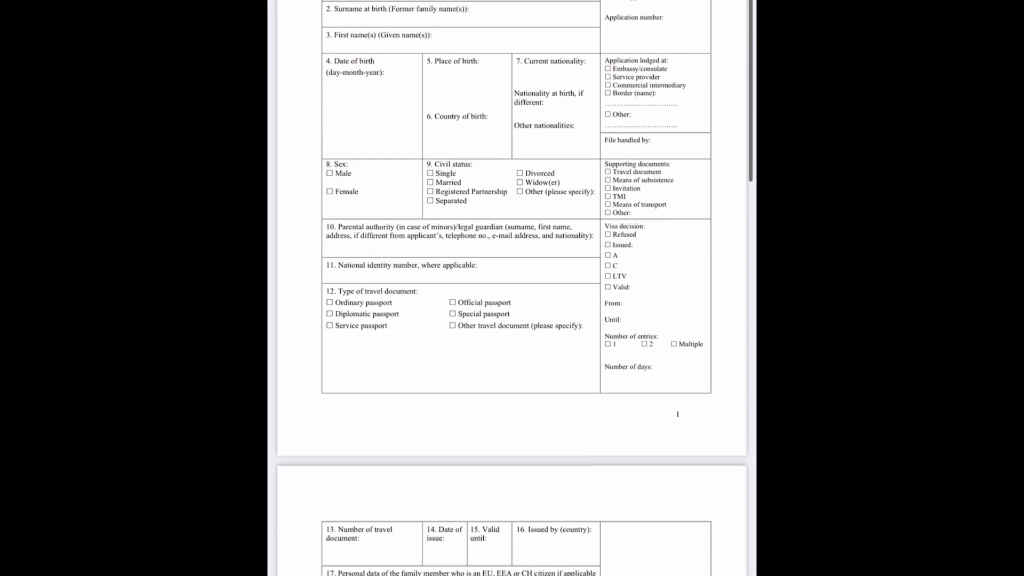
{"action": "scroll", "coordinate": [512, 288], "scroll_direction": "down", "scroll_amount": 4}
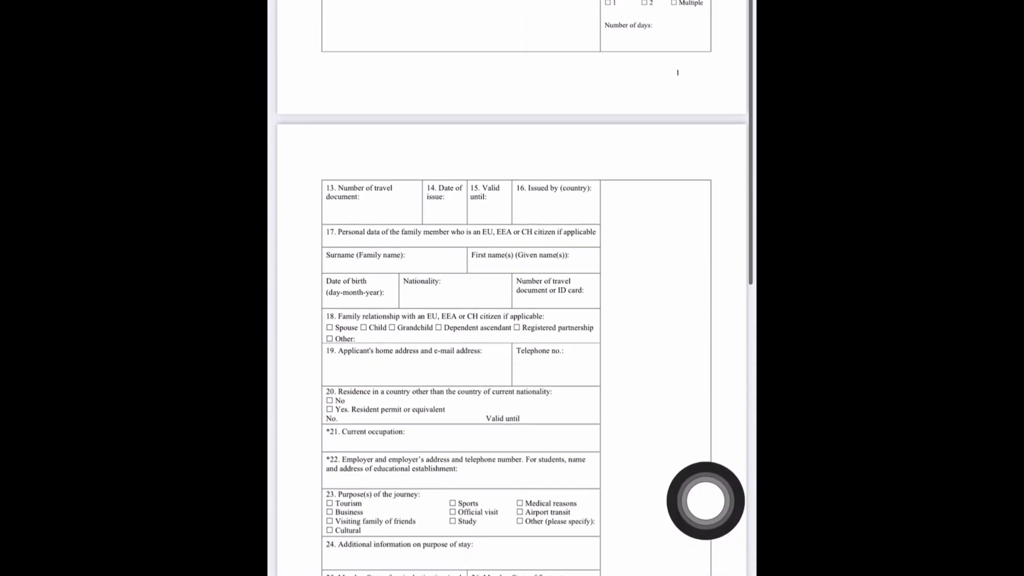
{"action": "scroll", "coordinate": [705, 500], "scroll_direction": "down", "scroll_amount": 8}
{"action": "scroll", "coordinate": [705, 500], "scroll_direction": "down", "scroll_amount": 15}
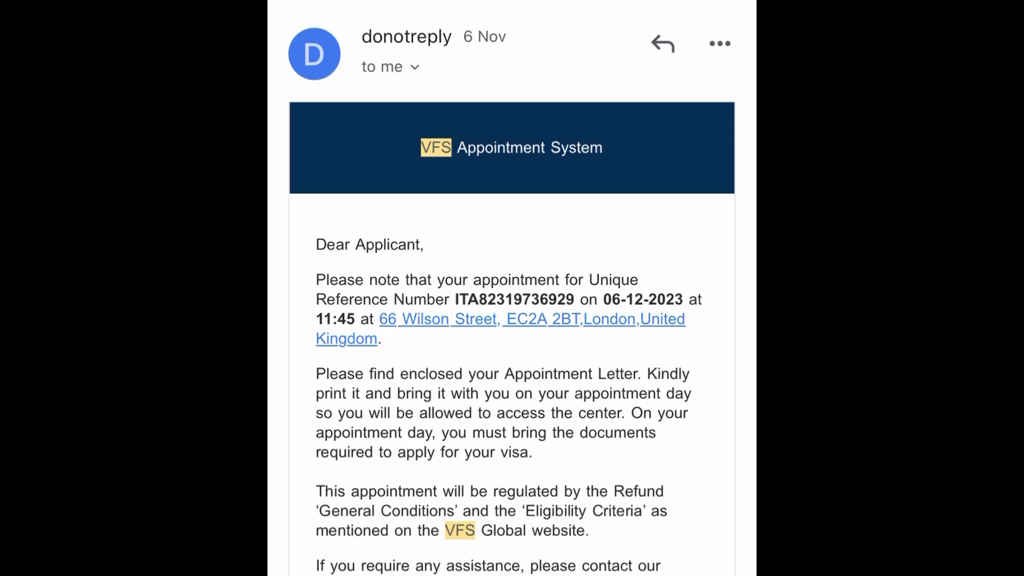
{"action": "scroll", "coordinate": [512, 288], "scroll_direction": "down", "scroll_amount": 3}
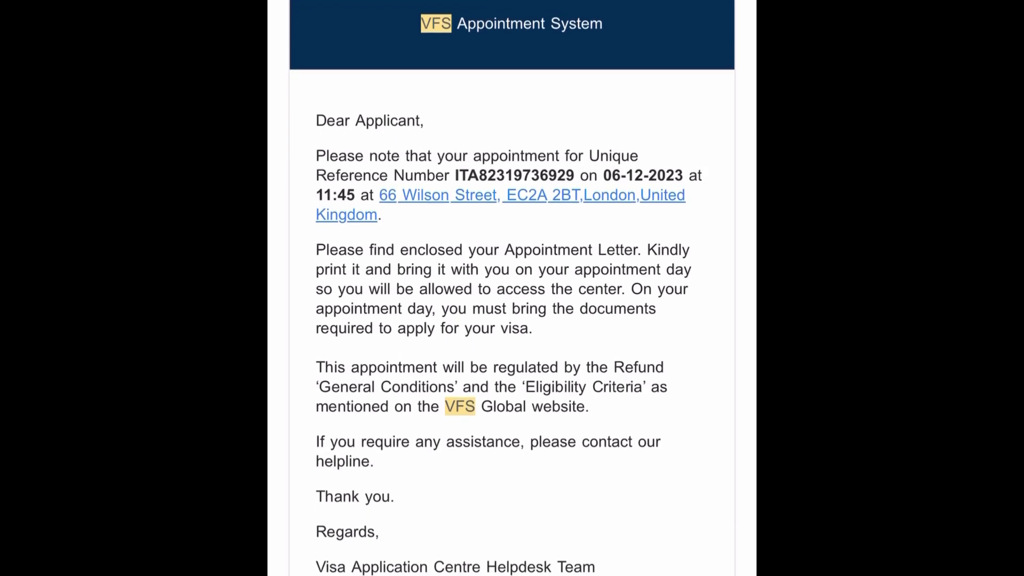
{"action": "scroll", "coordinate": [512, 289], "scroll_direction": "down", "scroll_amount": 8}
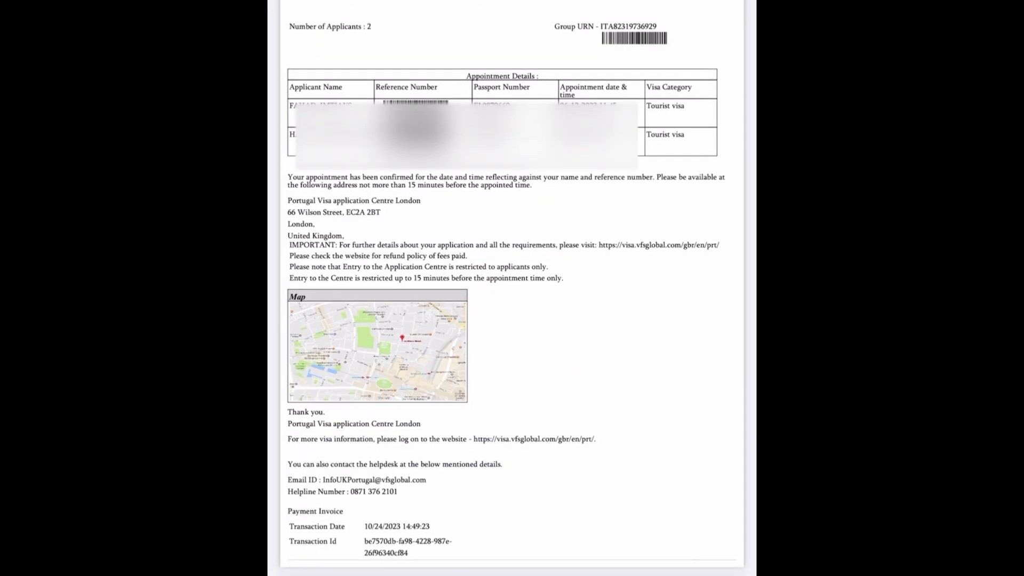
{"action": "scroll", "coordinate": [512, 288], "scroll_direction": "down", "scroll_amount": 15}
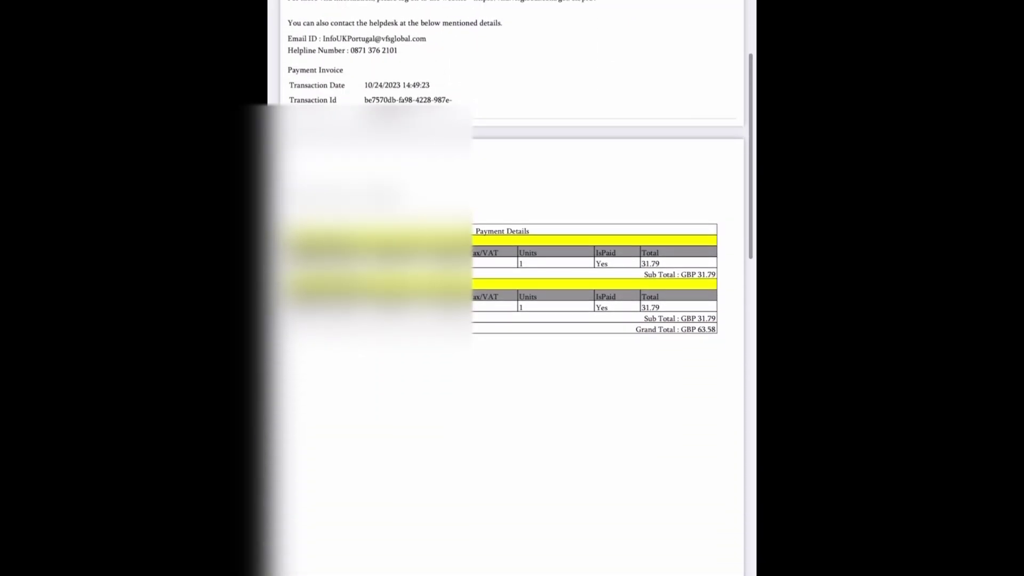
{"action": "scroll", "coordinate": [512, 288], "scroll_direction": "down", "scroll_amount": 8}
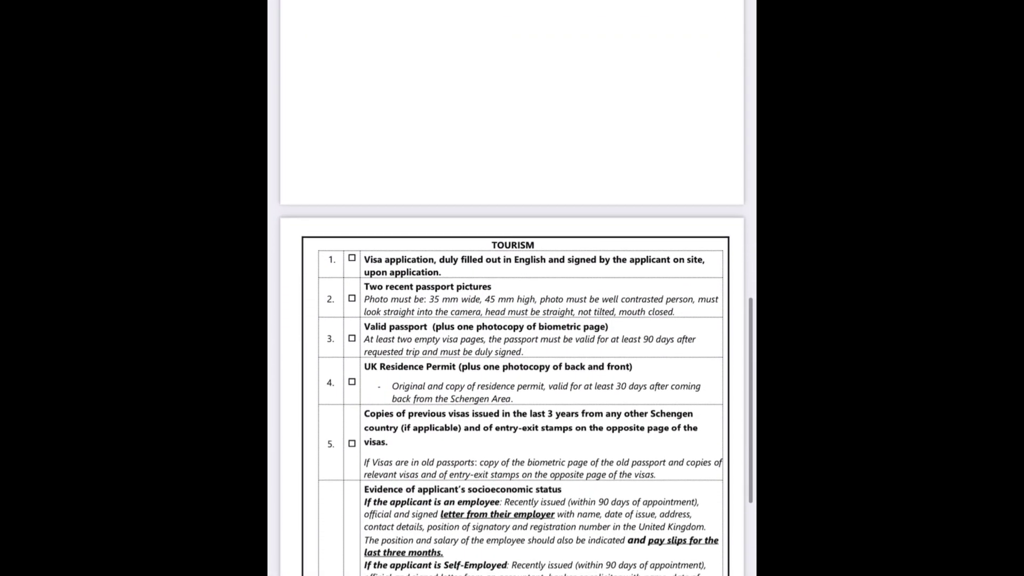
Read the Tourism checklist down to item 11, travel insurance with EUR 30 000 minimum coverage.
{"action": "scroll", "coordinate": [512, 288], "scroll_direction": "down", "scroll_amount": 1}
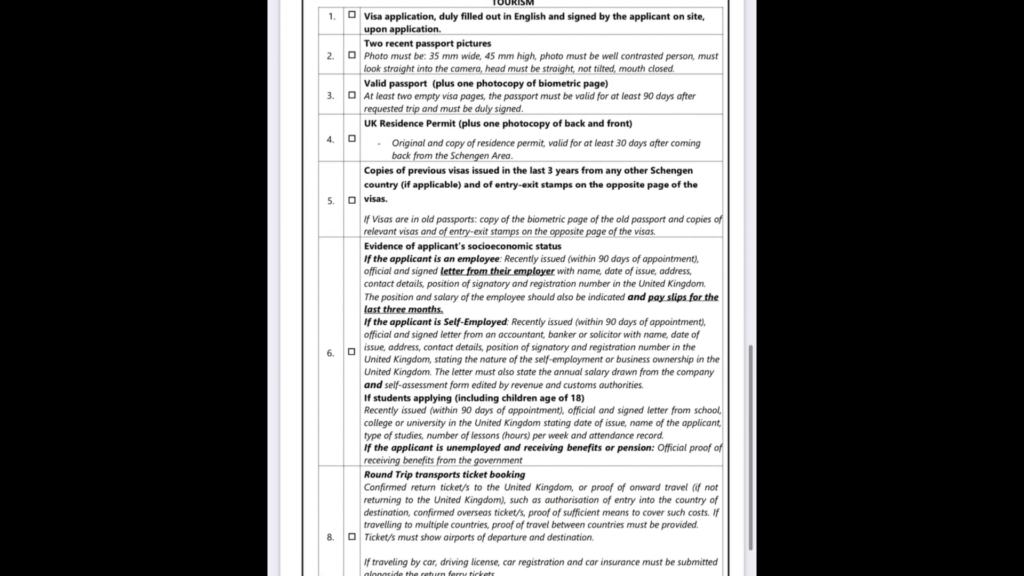
{"action": "scroll", "coordinate": [512, 289], "scroll_direction": "down", "scroll_amount": 2}
{"action": "scroll", "coordinate": [513, 288], "scroll_direction": "up", "scroll_amount": 2}
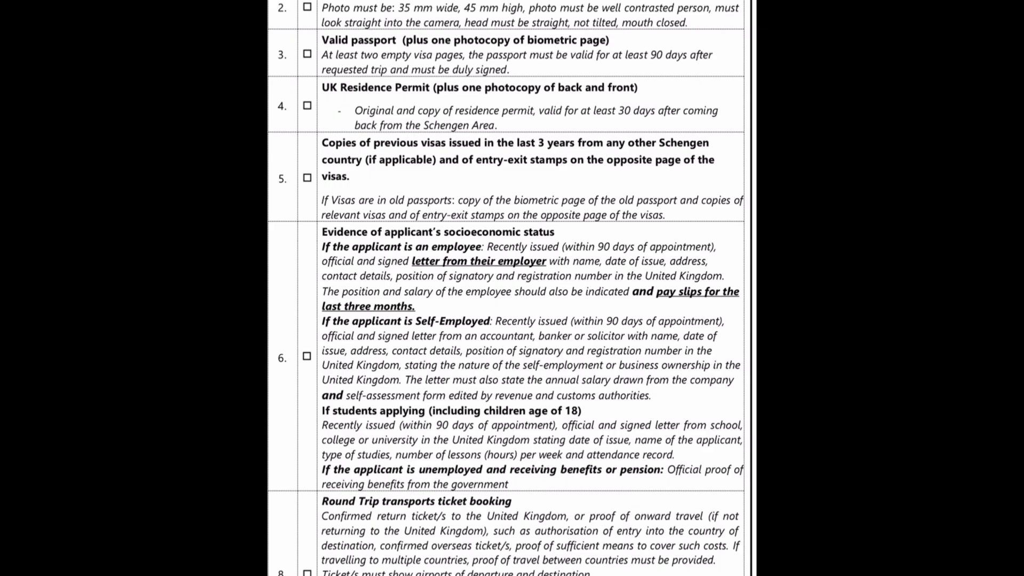
{"action": "scroll", "coordinate": [506, 321], "scroll_direction": "down", "scroll_amount": 10}
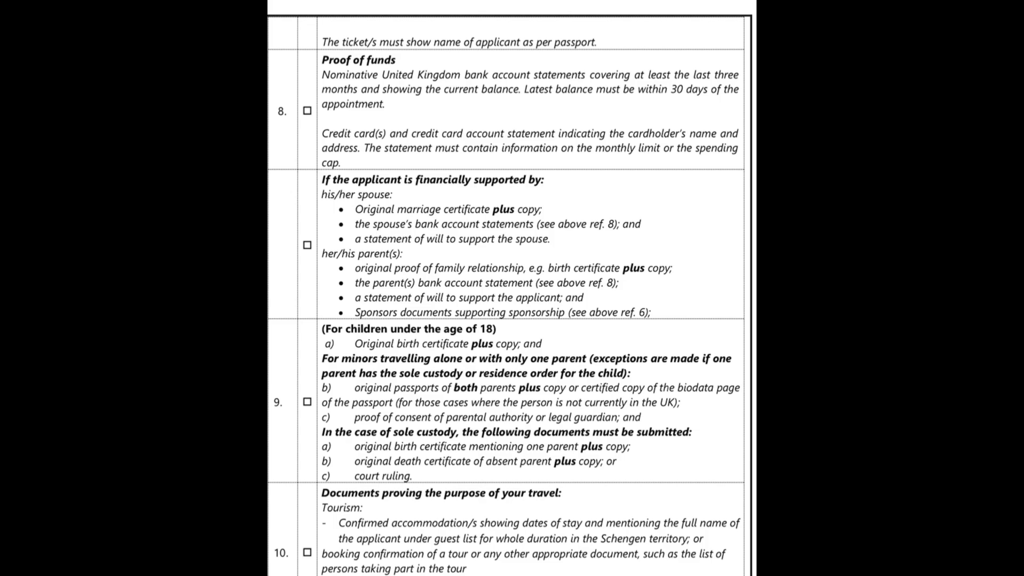
{"action": "scroll", "coordinate": [507, 320], "scroll_direction": "down", "scroll_amount": 2}
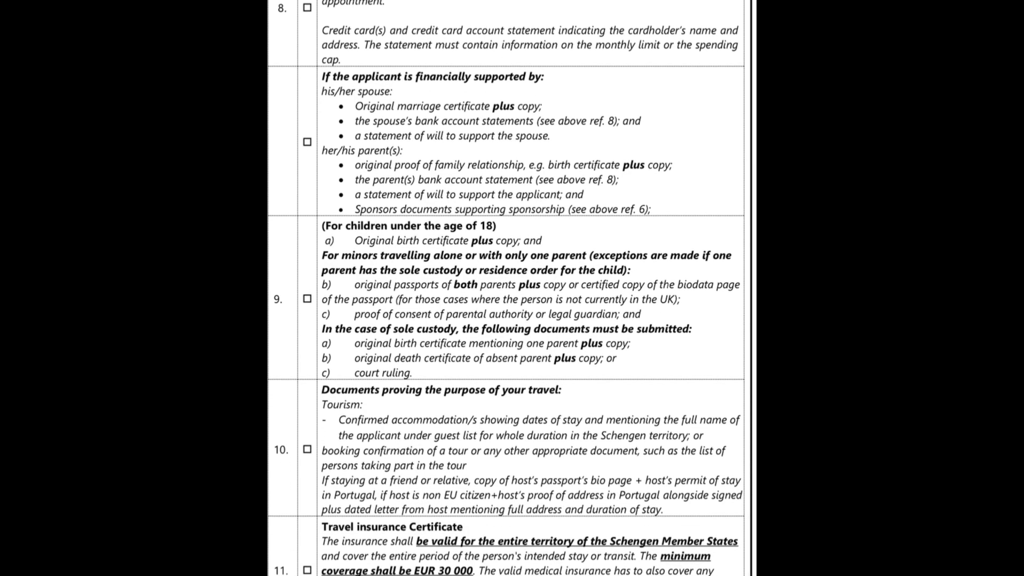
{"action": "scroll", "coordinate": [506, 288], "scroll_direction": "down", "scroll_amount": 3}
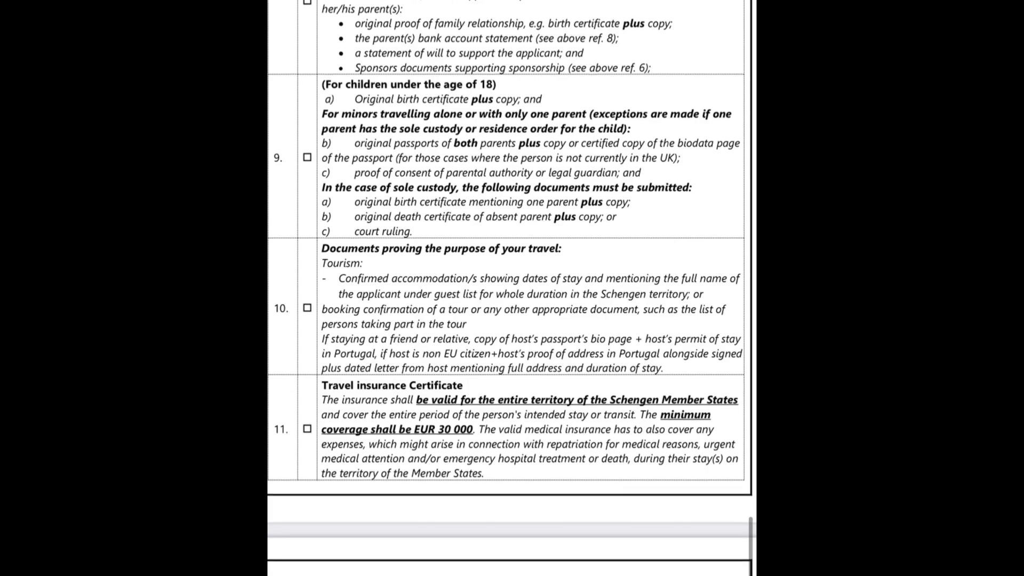
{"action": "scroll", "coordinate": [512, 289], "scroll_direction": "down", "scroll_amount": 2}
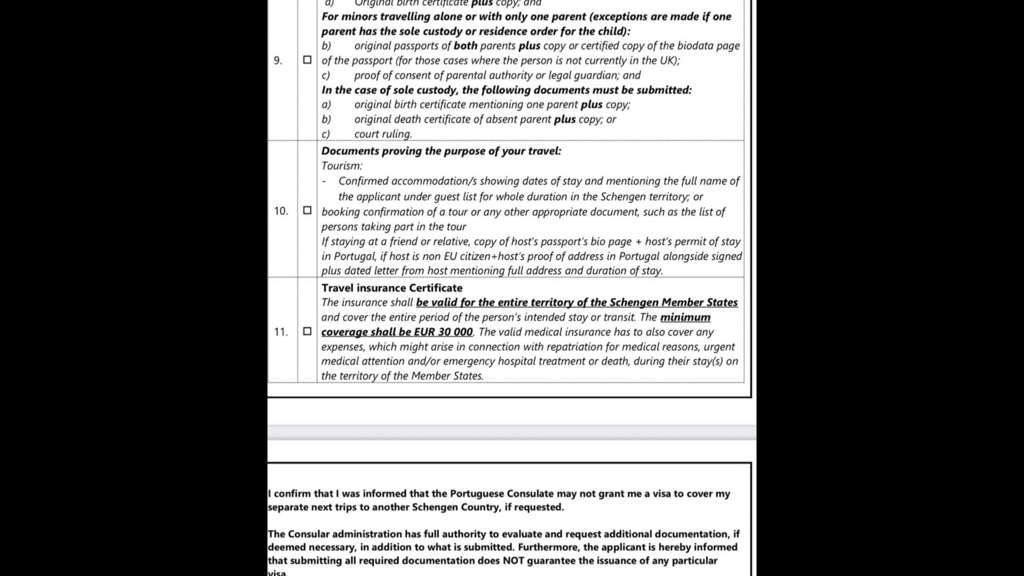
{"action": "scroll", "coordinate": [512, 287], "scroll_direction": "down", "scroll_amount": 2}
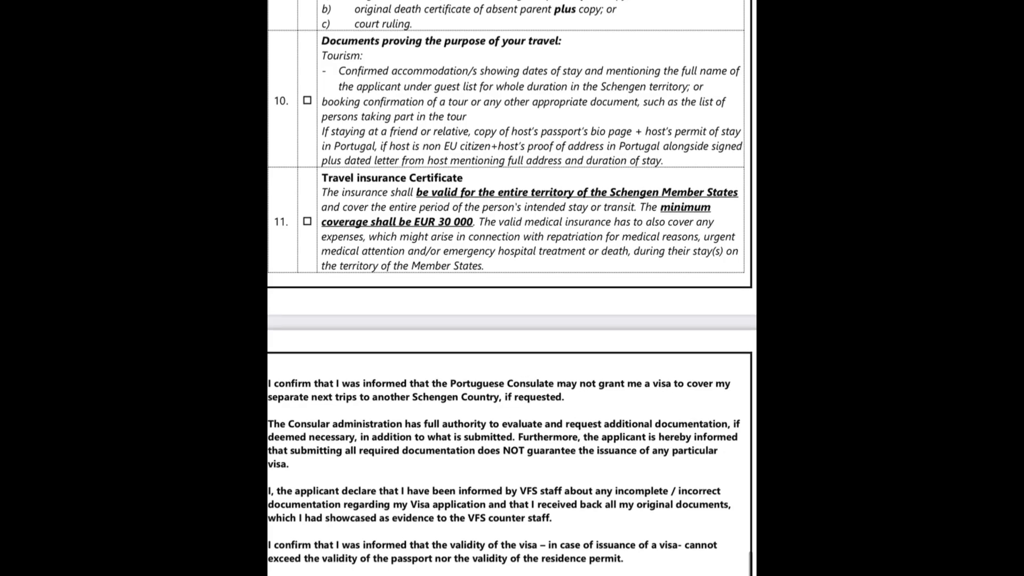